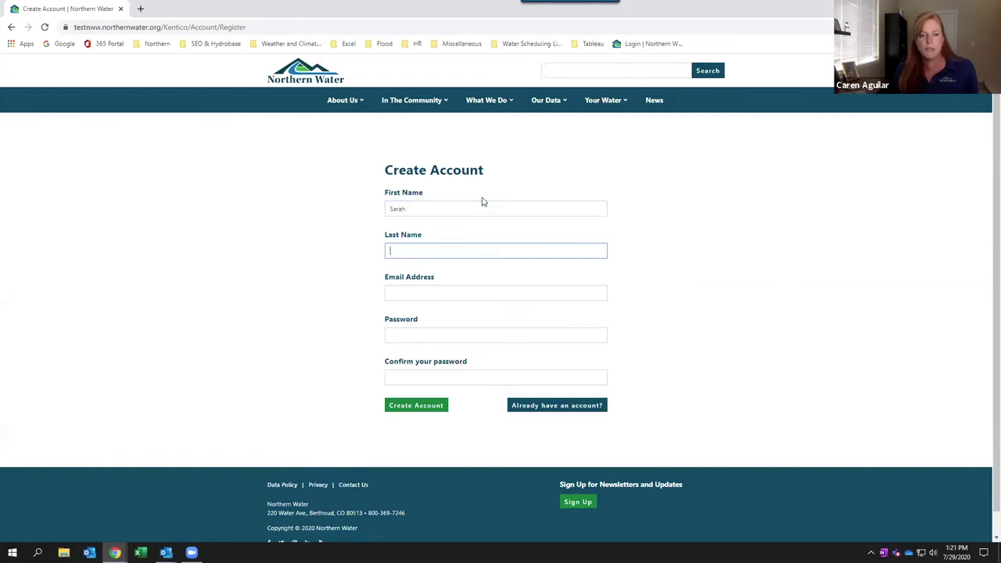
- Enter the account holder's last name and email address in the registration form
type("Smith")
key("Tab")
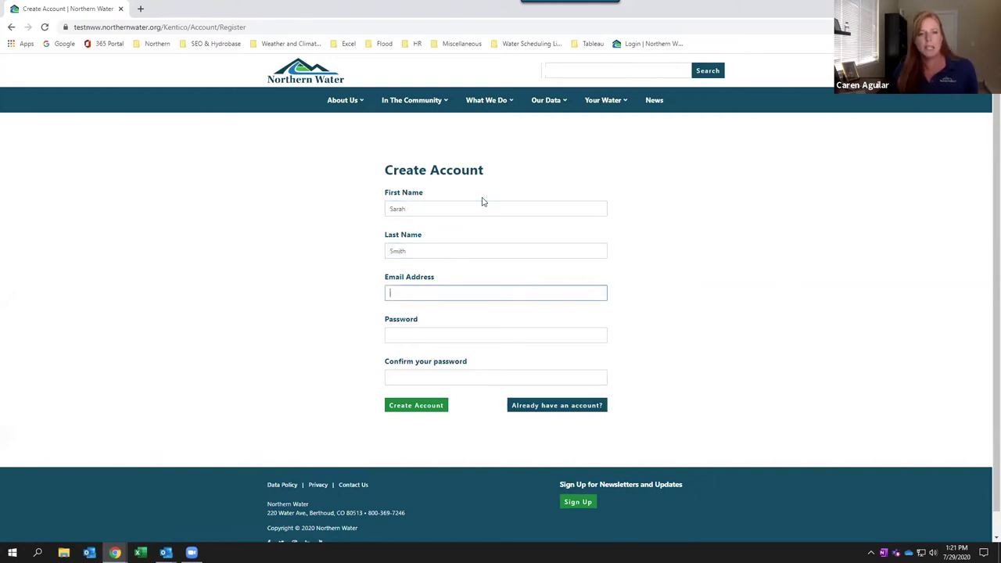
key("ctrl+v")
- Enter and confirm the new account's password, and submit the registration
left_click(448, 337)
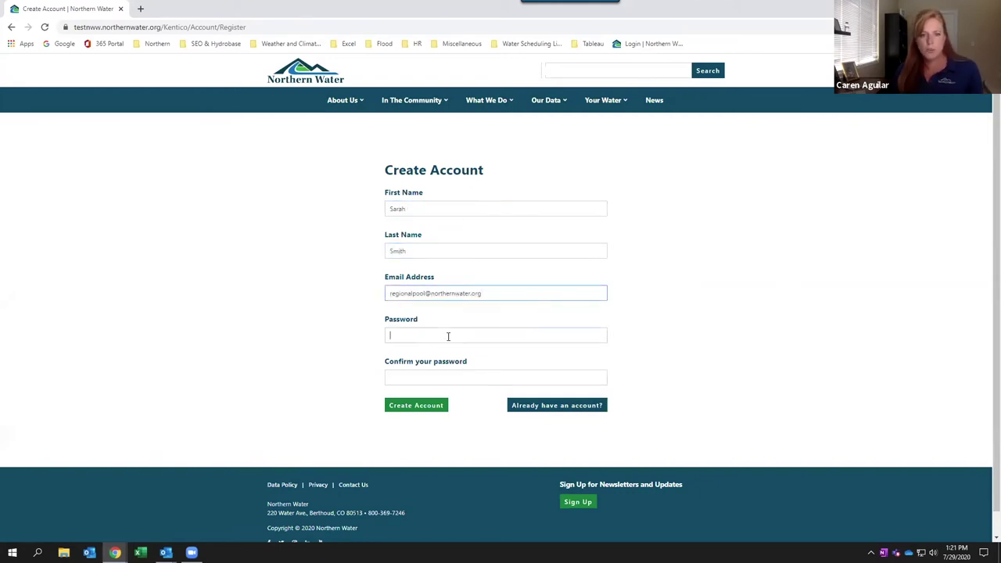
type("••••••••••")
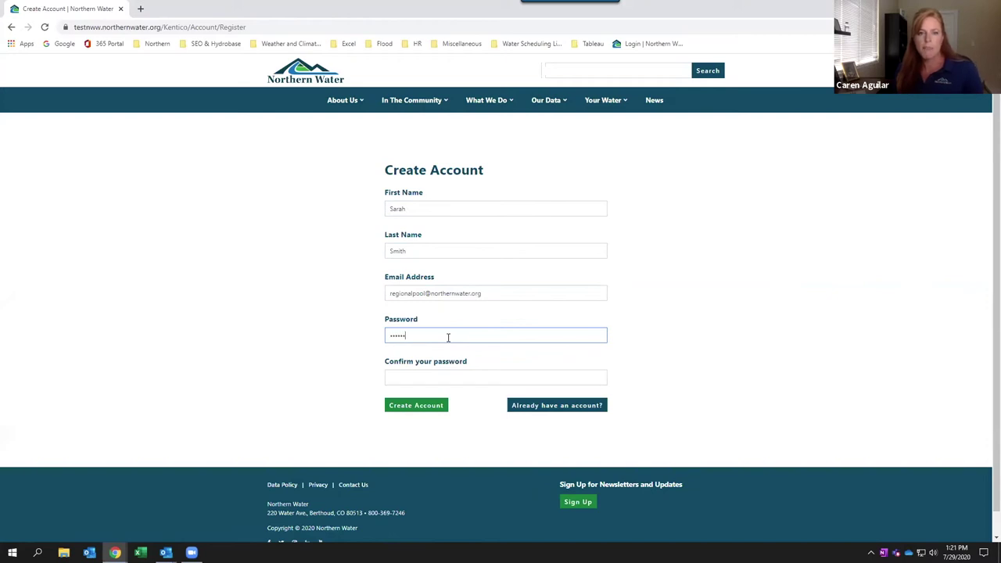
type("•")
left_click(439, 380)
type("••••••••")
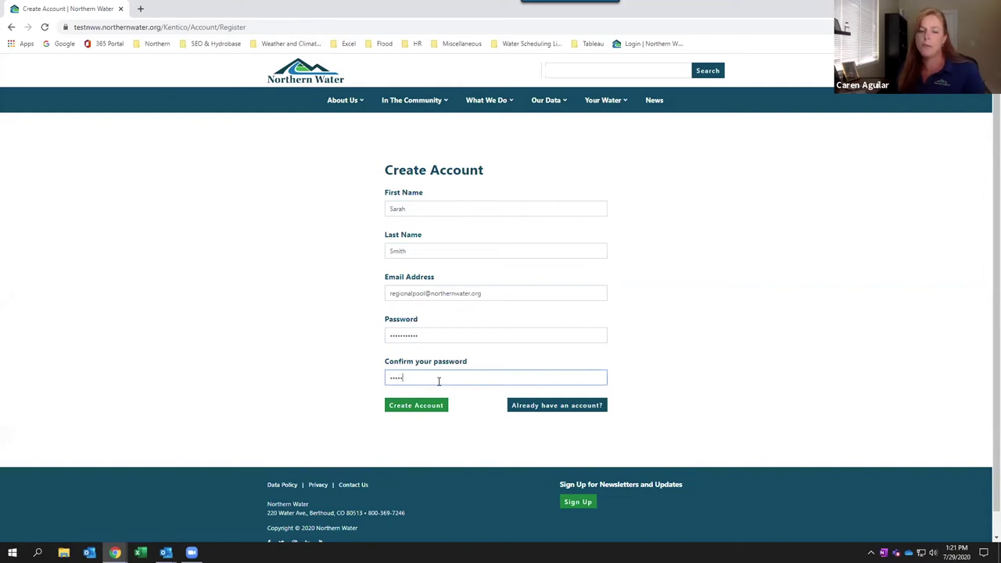
type("•••")
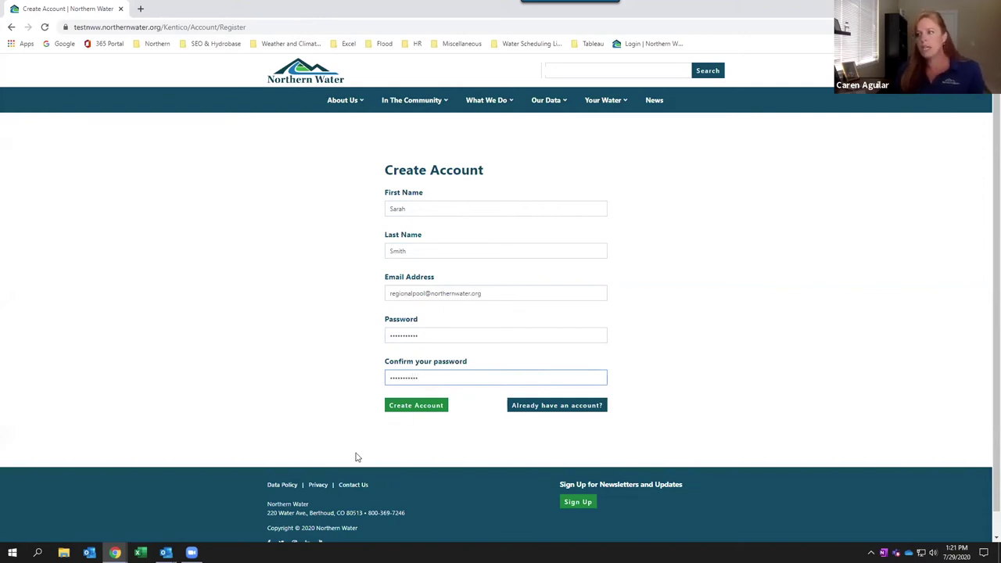
left_click(421, 412)
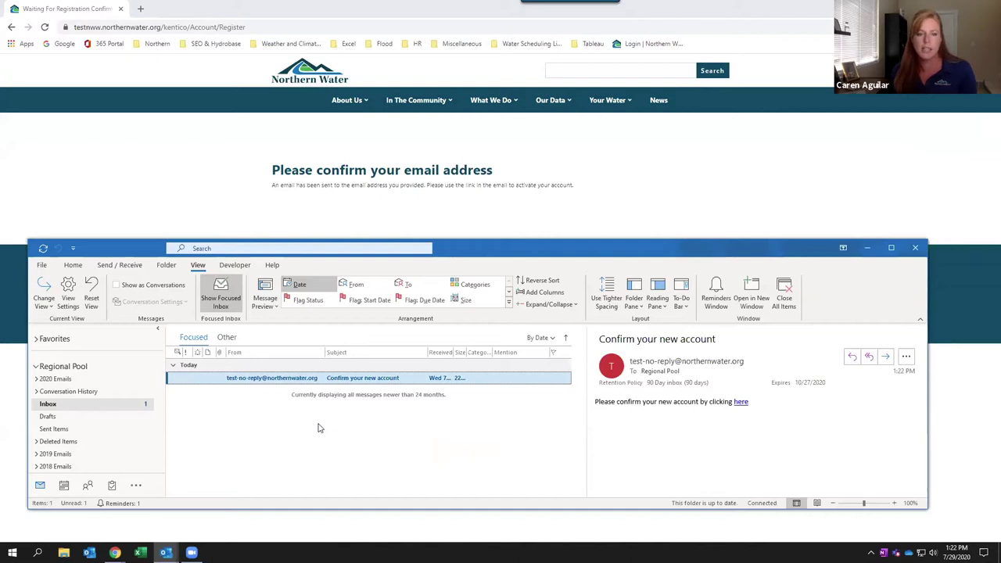
- Activate the new account through the "Confirm your new account" email in Outlook, and proceed to the website's login page
double_click(247, 379)
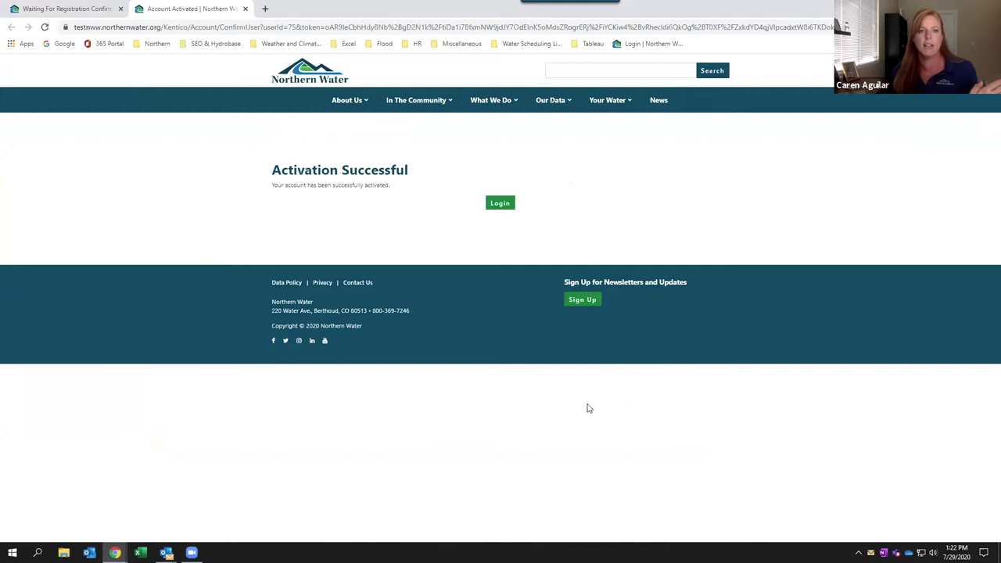
left_click(500, 203)
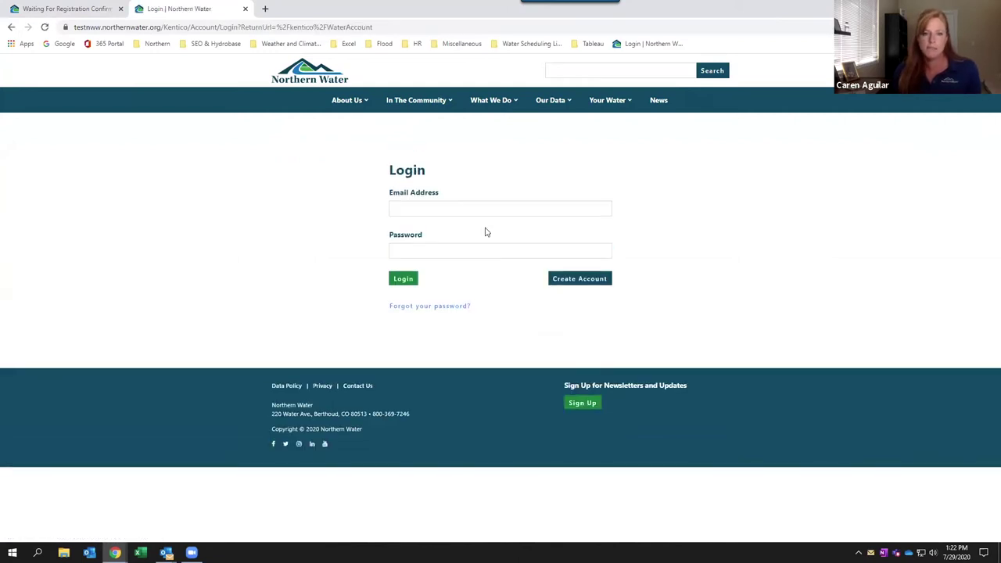
- Log in to the new account with its email address and password
left_click(447, 208)
key("ctrl+v")
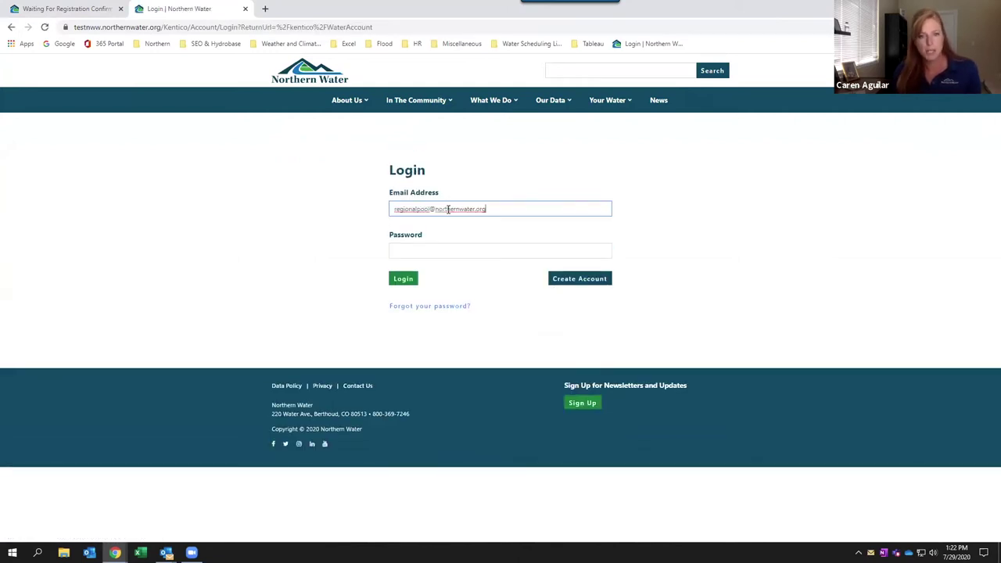
left_click(424, 250)
type("•••••••")
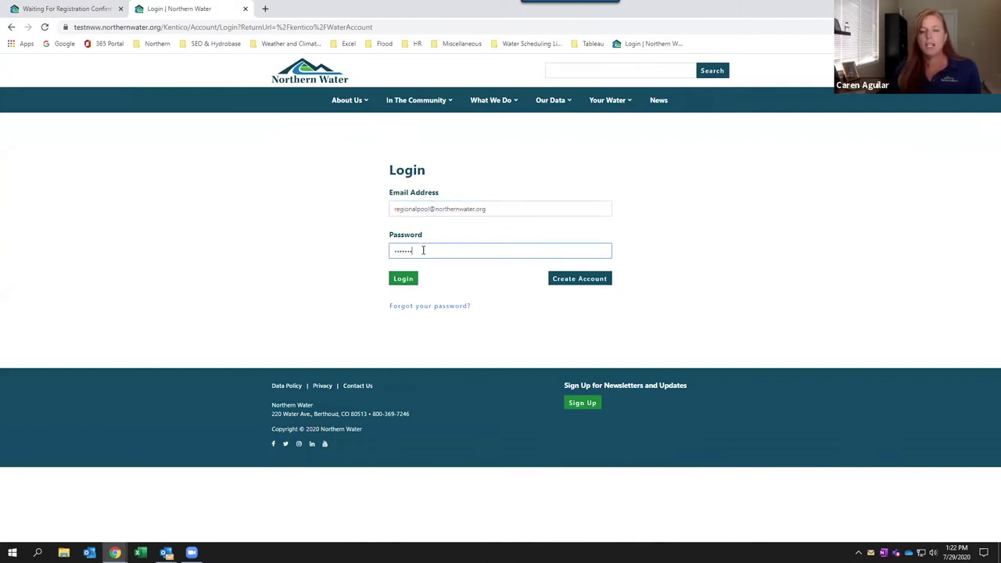
type("•••")
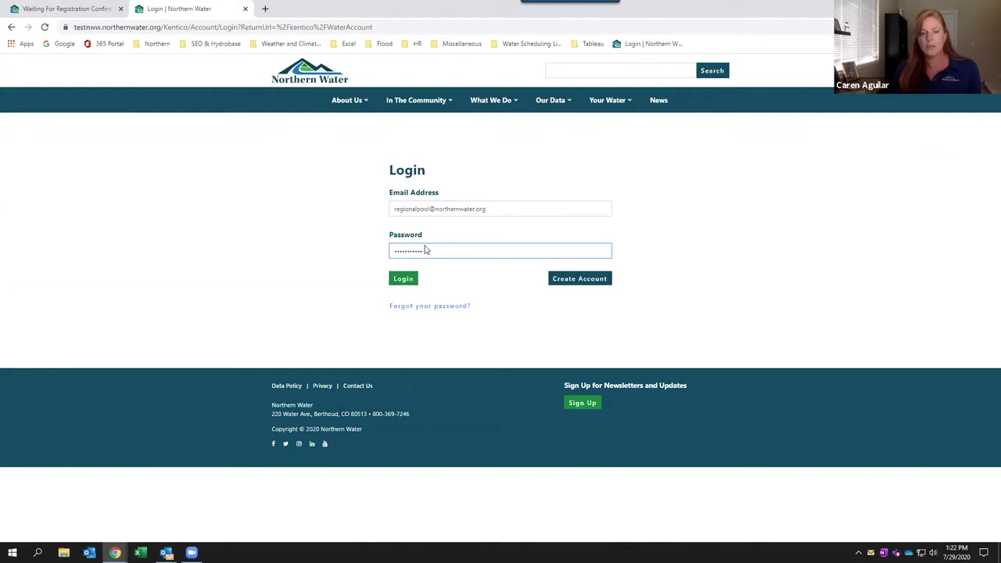
left_click(405, 281)
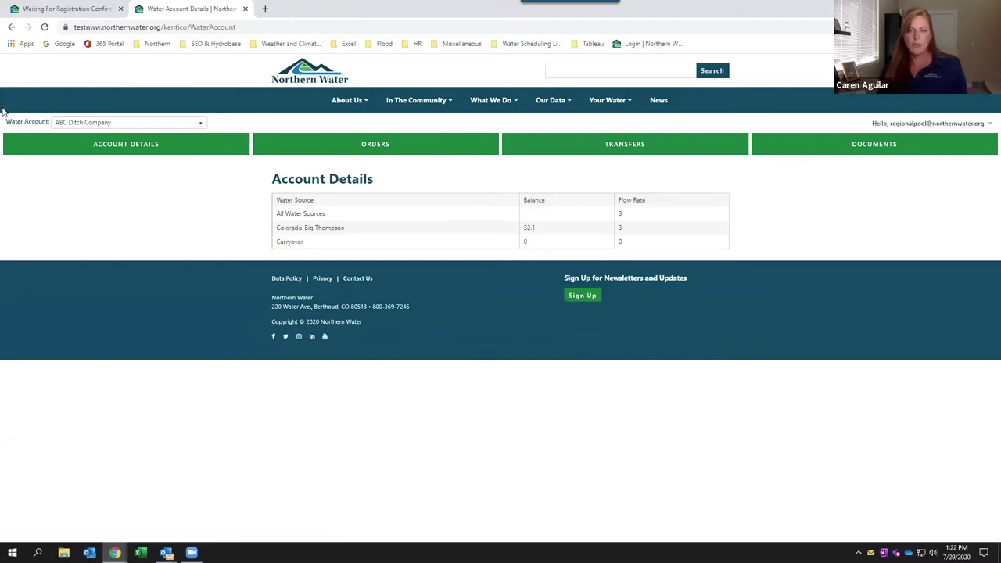
- Return to the login page and request a password reset for the account's email address
left_click(11, 27)
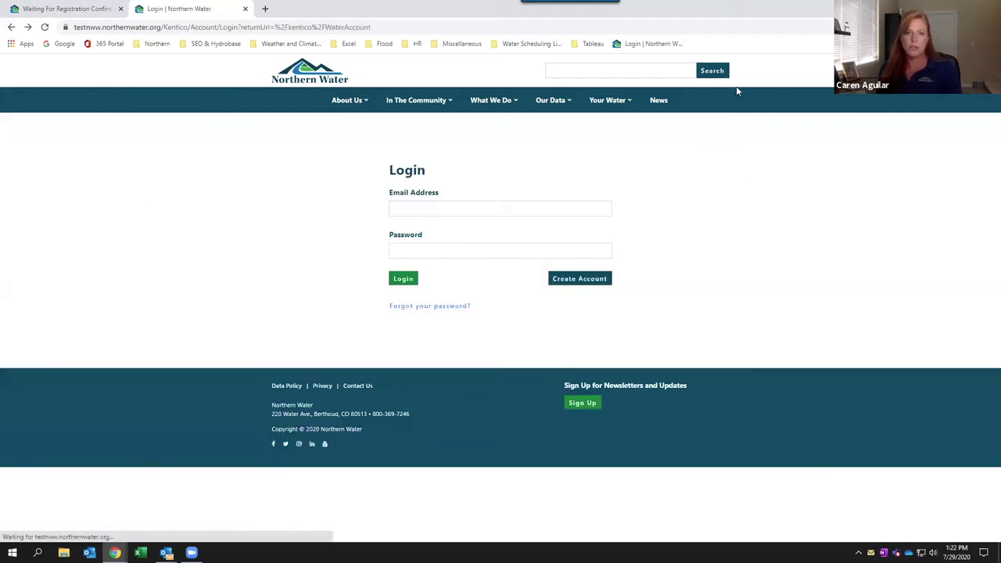
left_click(439, 307)
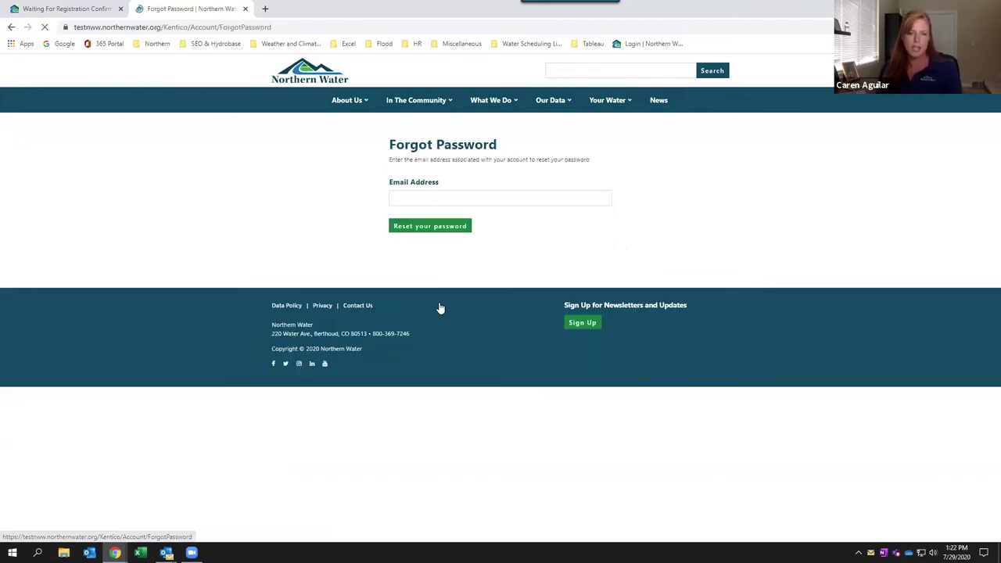
left_click(446, 225)
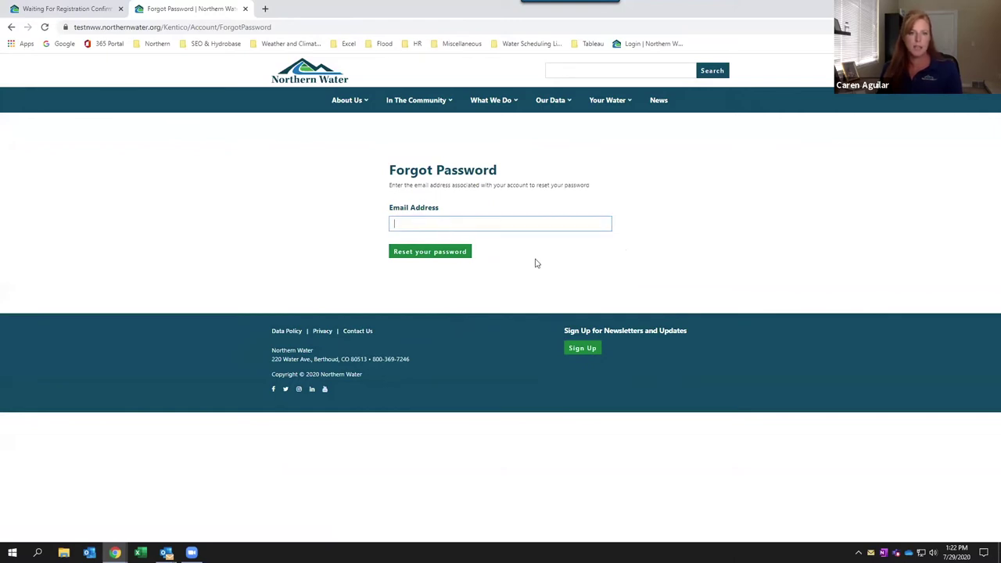
key("ctrl+v")
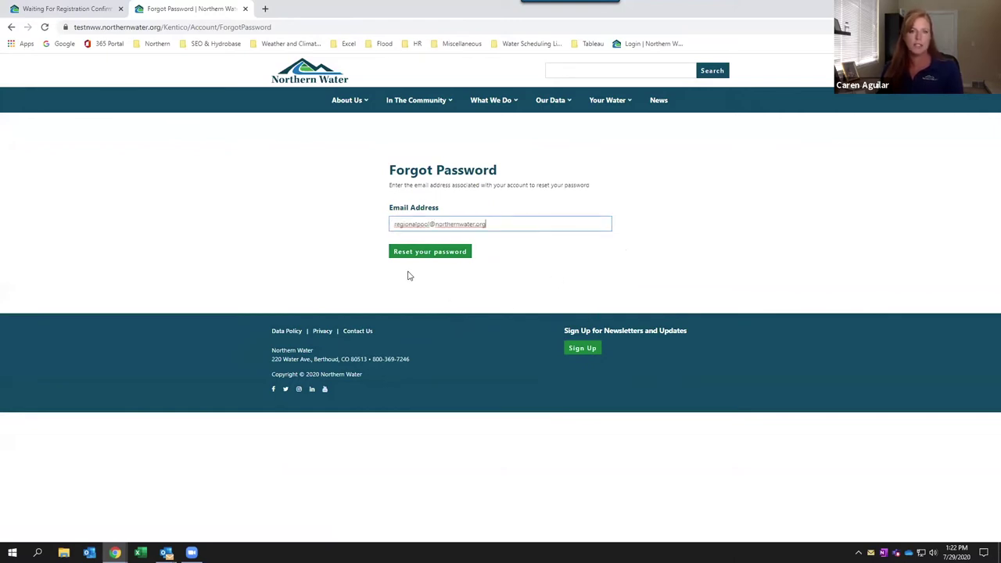
left_click(426, 252)
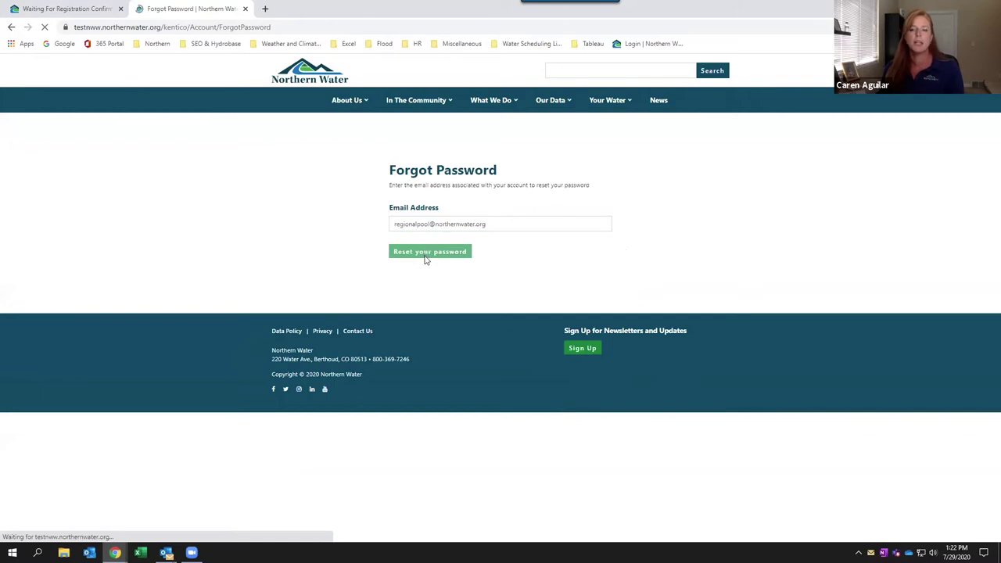
- Switch to the Regional Pool inbox in Outlook and follow the link in the "Request for changing your password" email
mouse_move(165, 552)
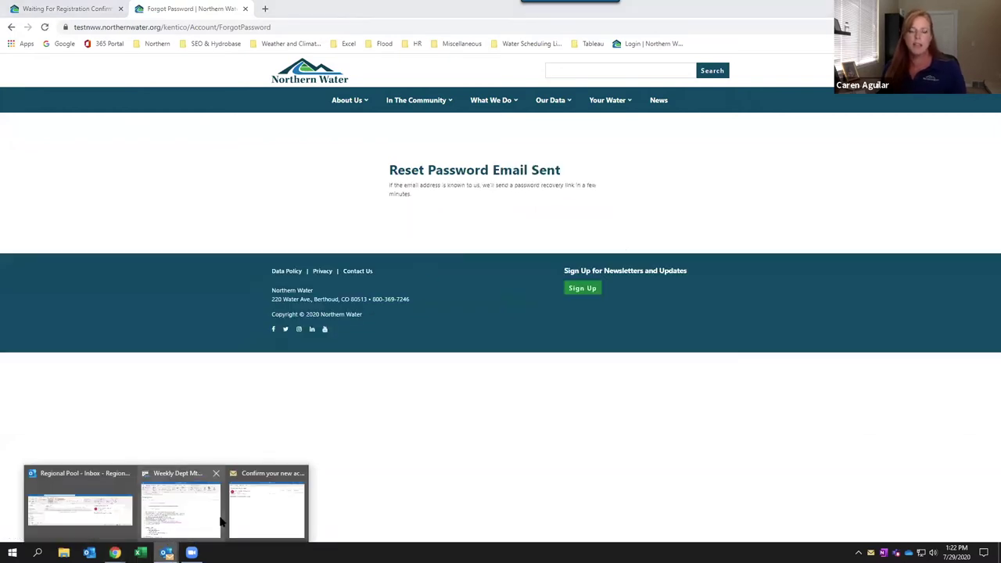
left_click(104, 481)
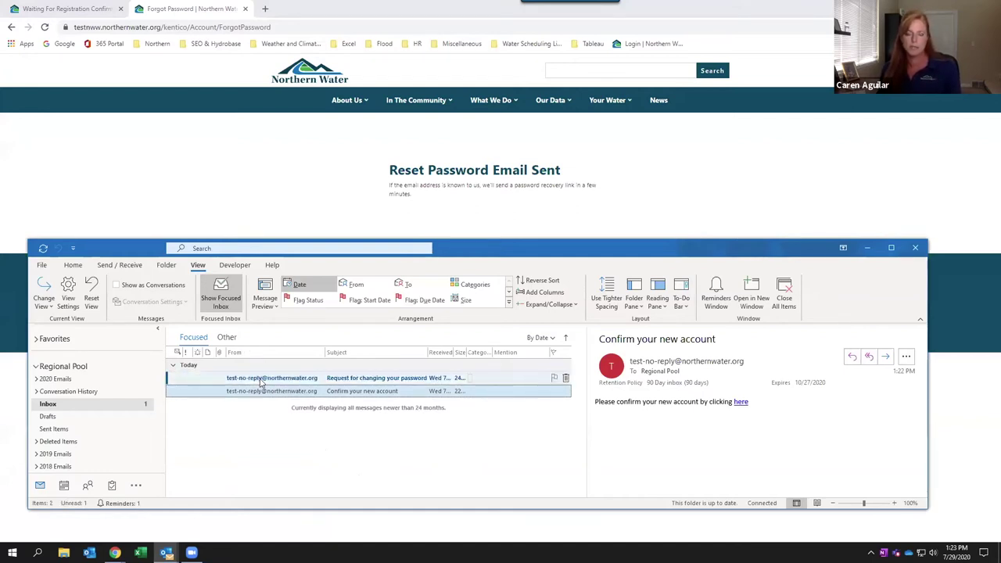
left_click(263, 381)
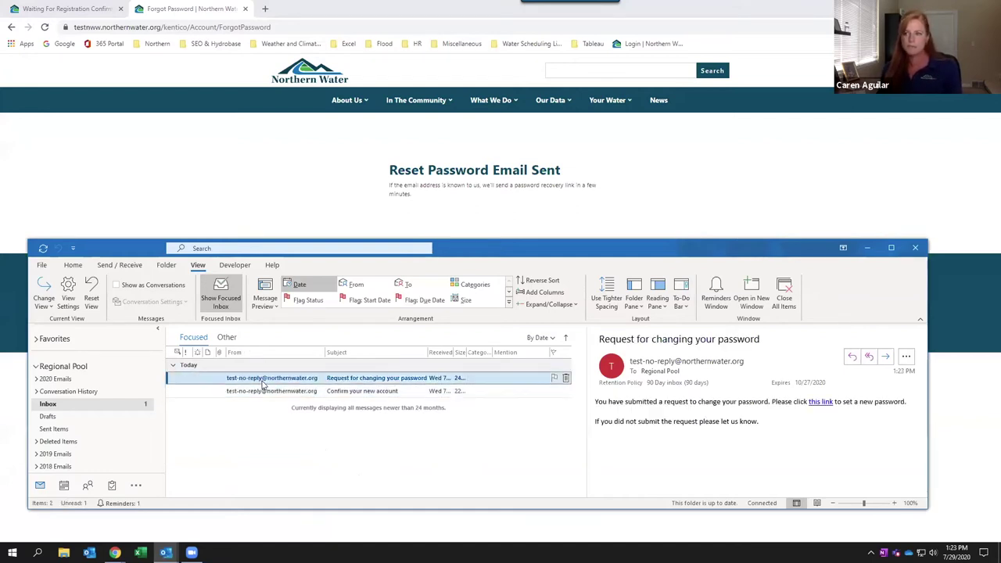
double_click(307, 378)
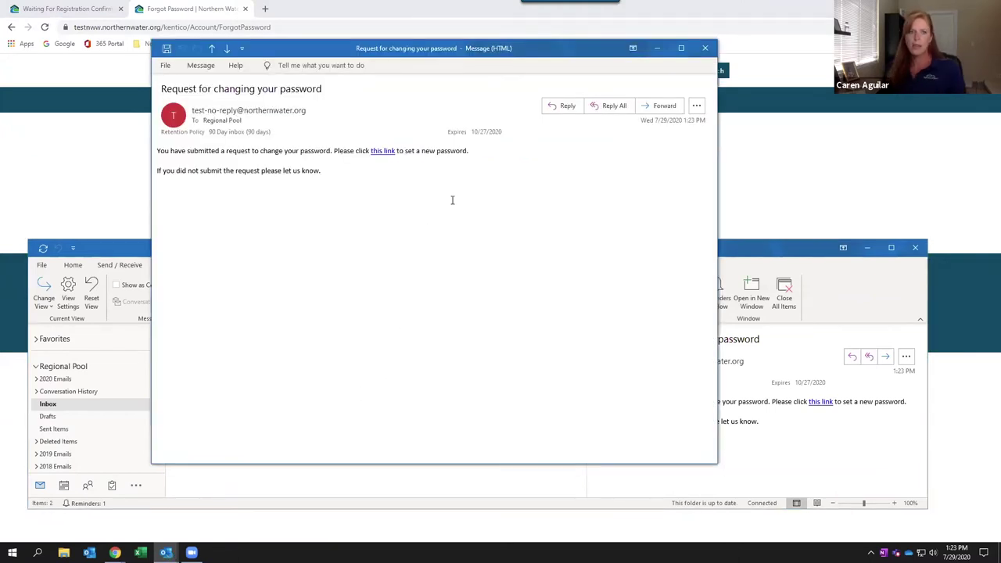
left_click(382, 153)
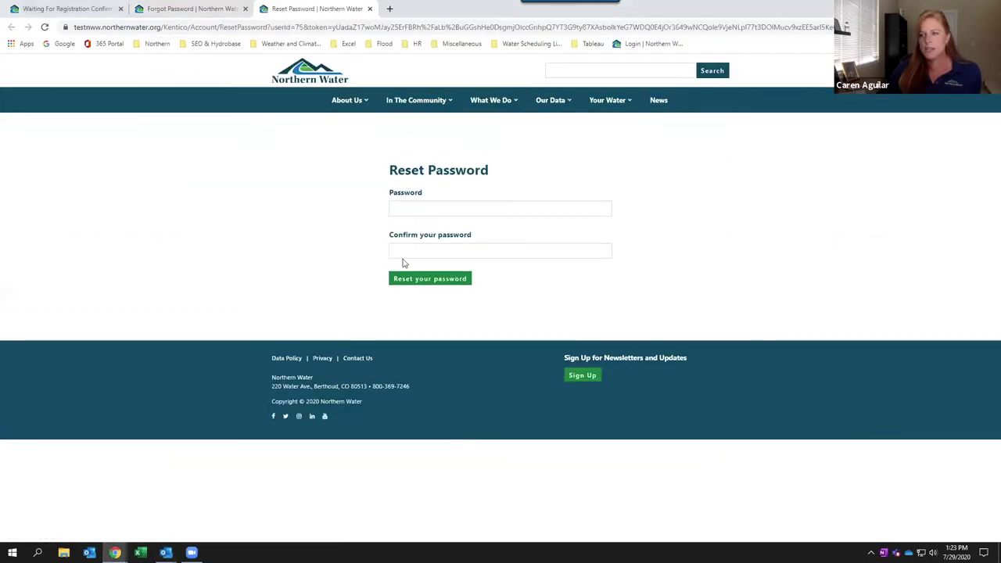
- Enter and confirm the new account password, and submit the password reset
left_click(416, 208)
type("••••")
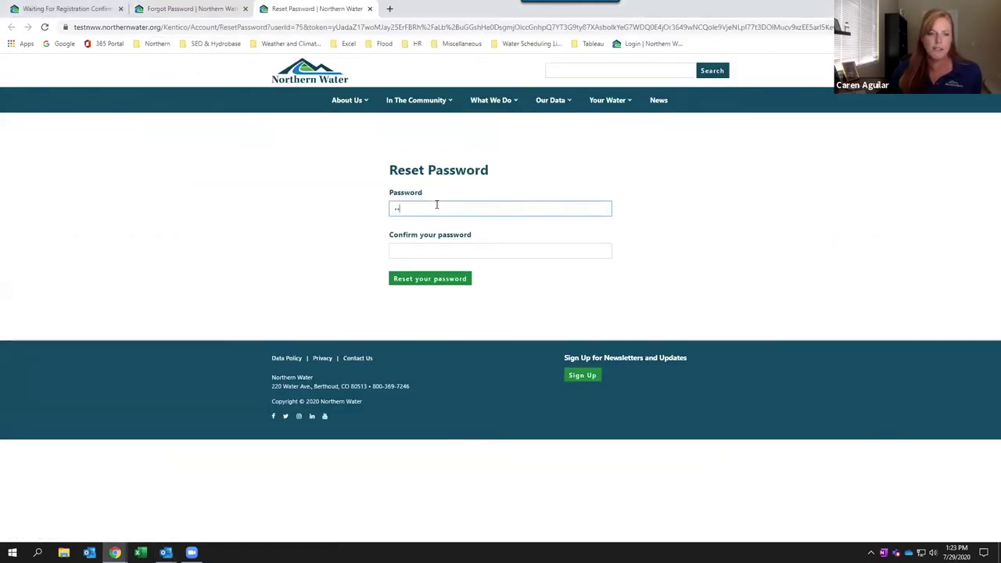
type("••••••")
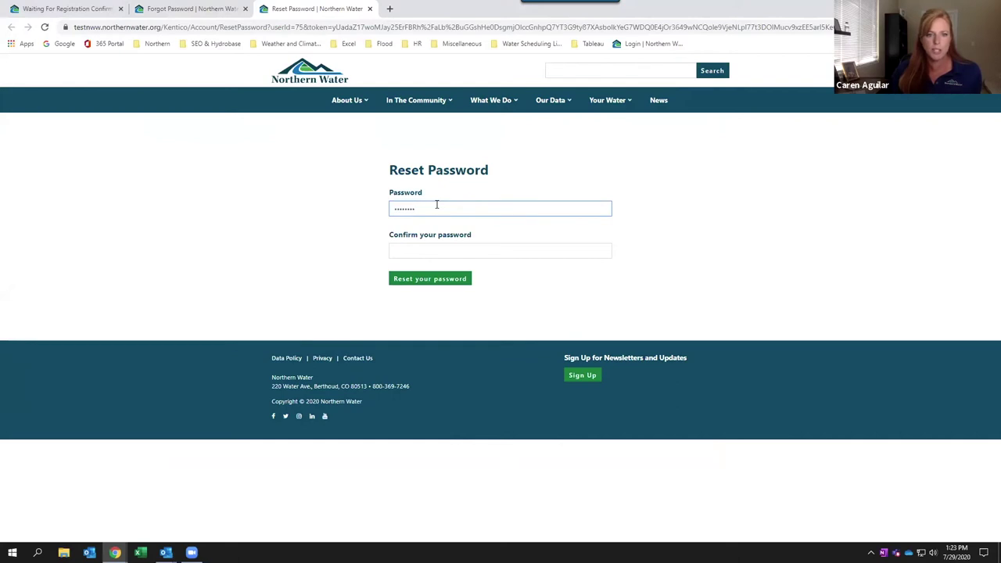
type("•")
key("Tab")
type("••••••••••")
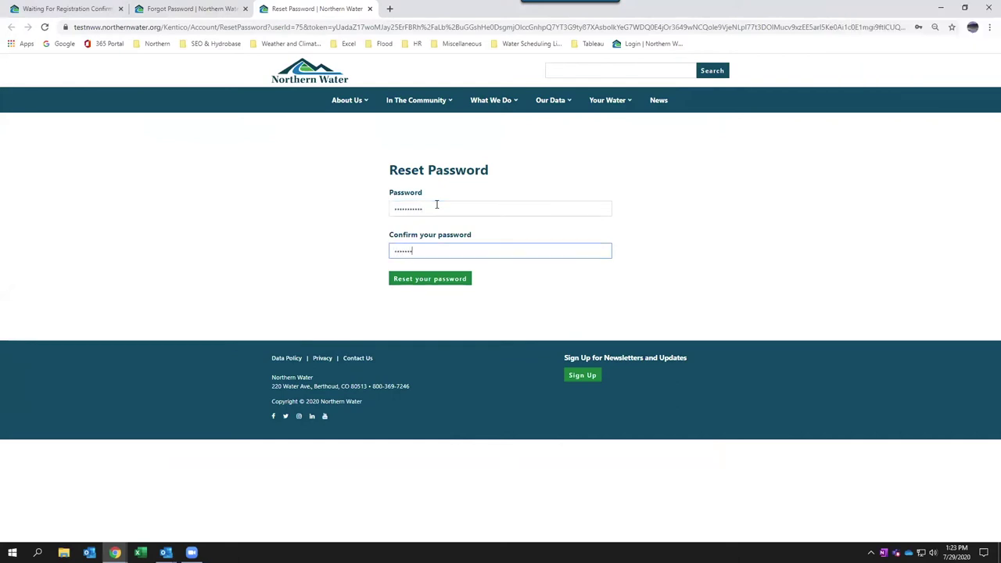
type("•")
key("Return")
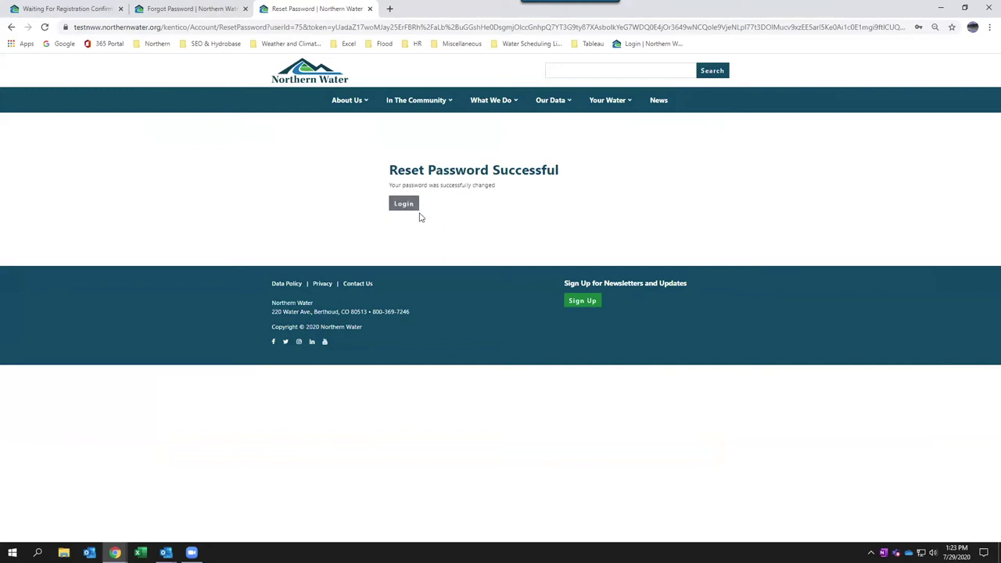
- Log in again with the account's email address and the new password
left_click(404, 205)
left_click(440, 209)
key("ctrl+v")
left_click(414, 249)
type("••")
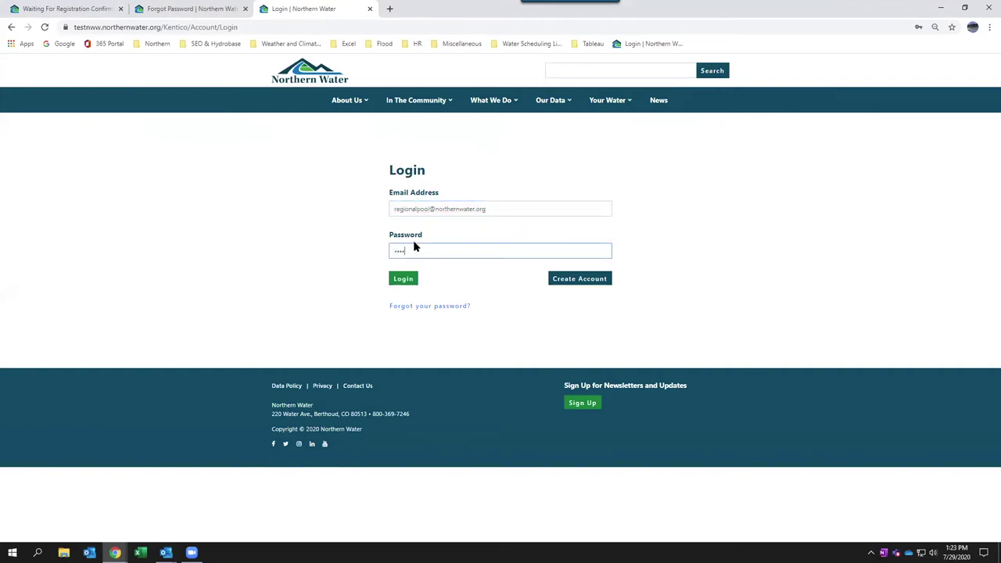
type("•••••••")
left_click(403, 280)
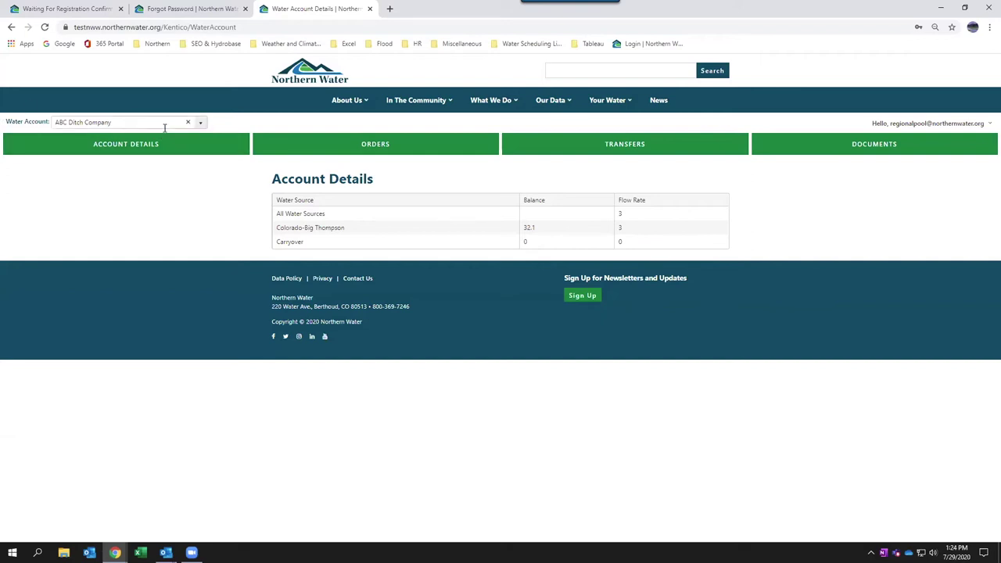
- Switch the water account to XYZ Water Inc and open the management of its authorized users
left_click(201, 126)
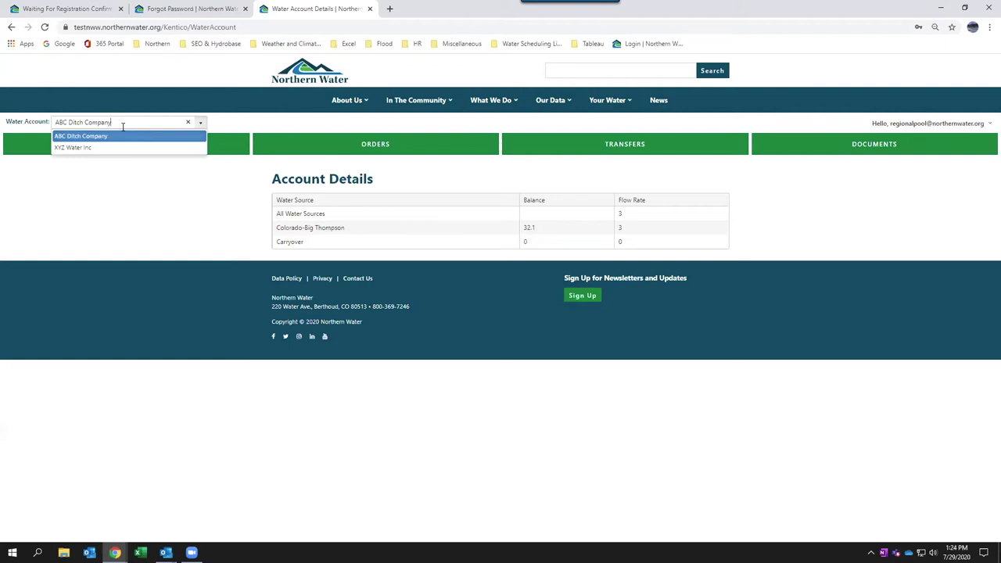
left_click(91, 181)
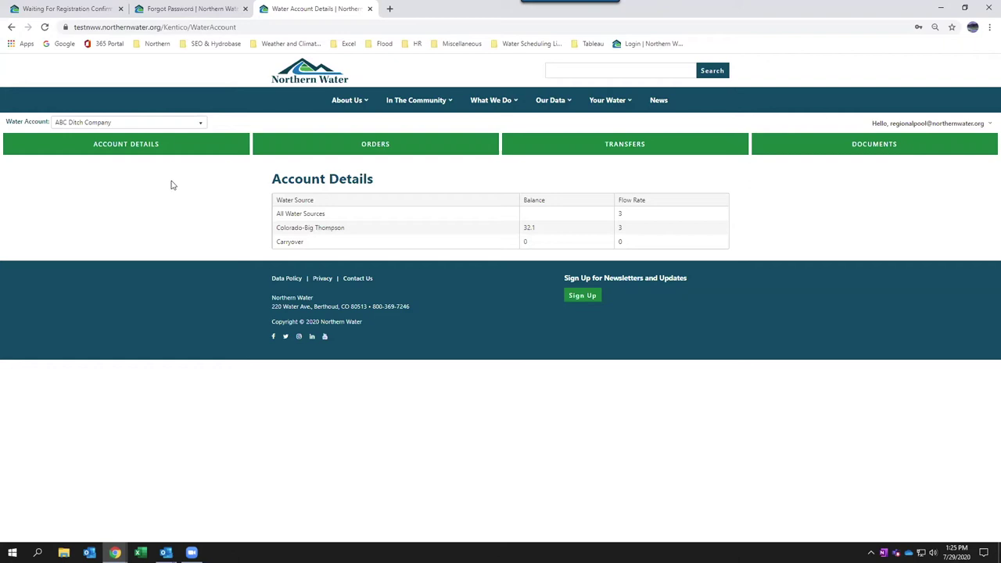
left_click(201, 126)
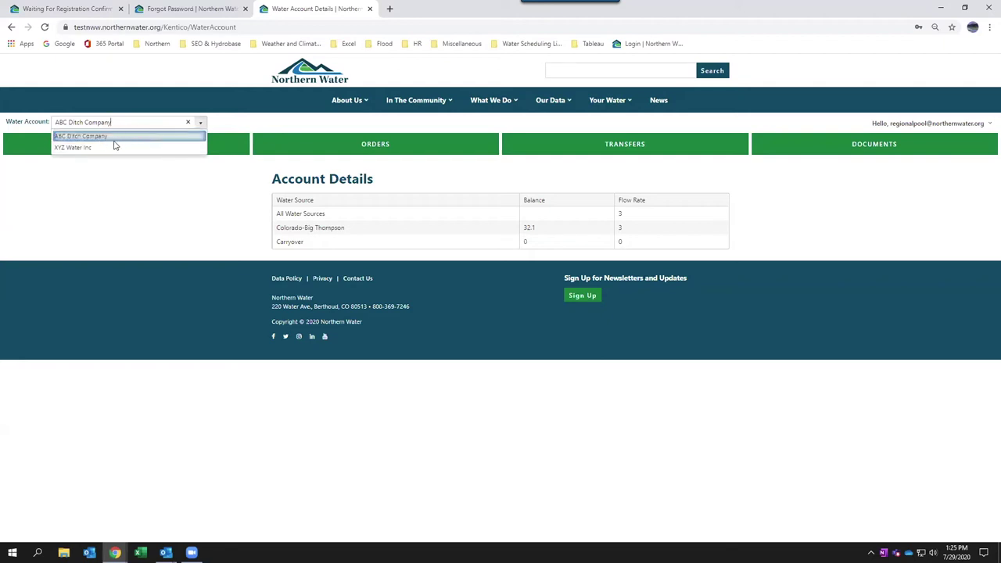
left_click(84, 149)
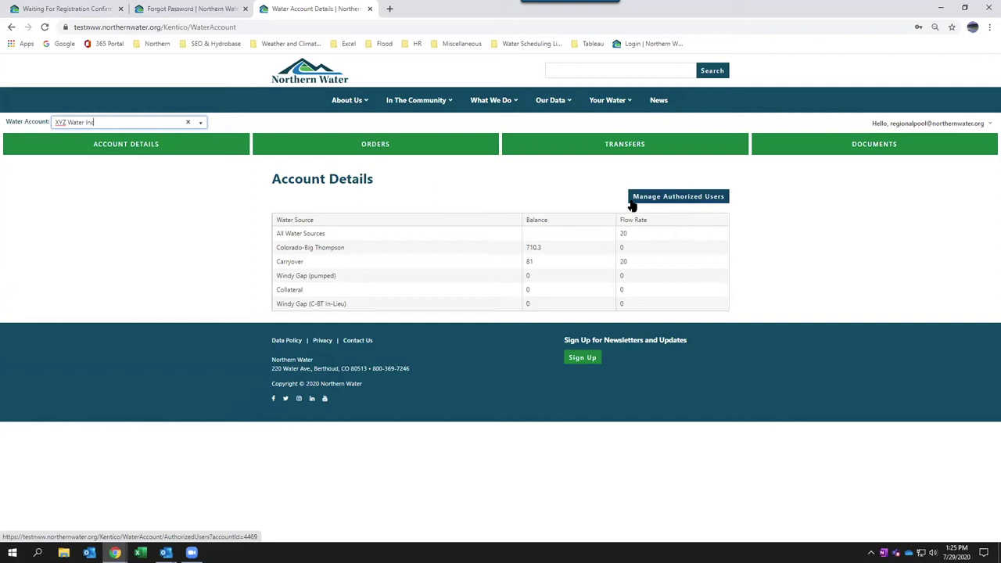
left_click(678, 197)
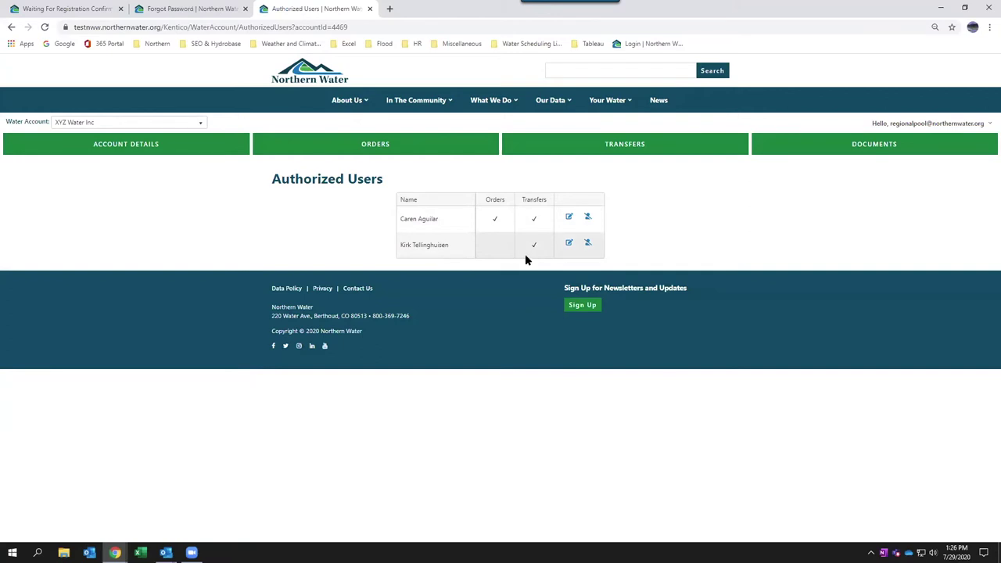
- View the account details of ABC Ditch Company, and switch back to those of XYZ Water Inc
left_click(200, 123)
left_click(97, 137)
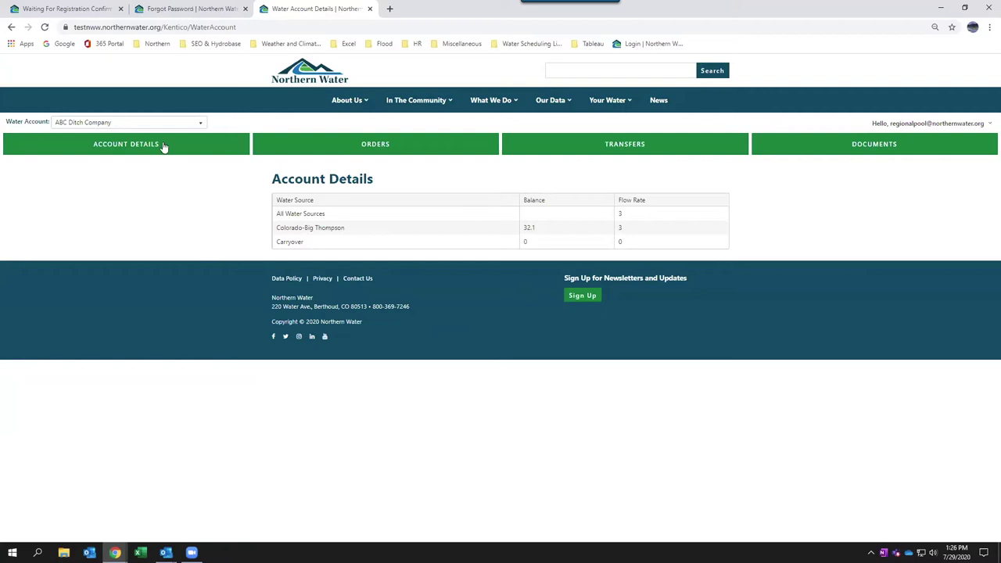
left_click(200, 123)
left_click(82, 151)
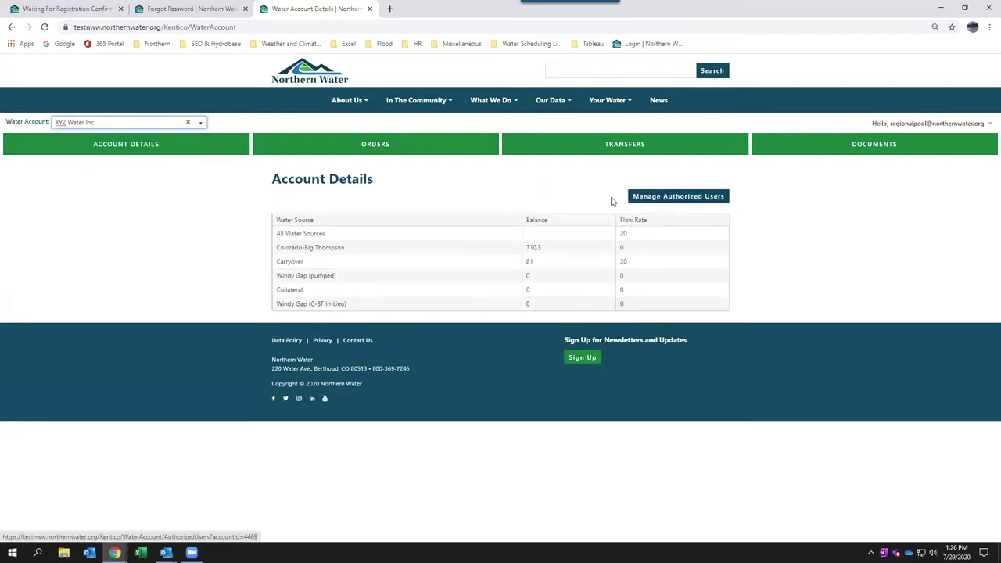
- Authorize the second listed user of XYZ Water Inc for orders, and save the contact authorizations
left_click(683, 198)
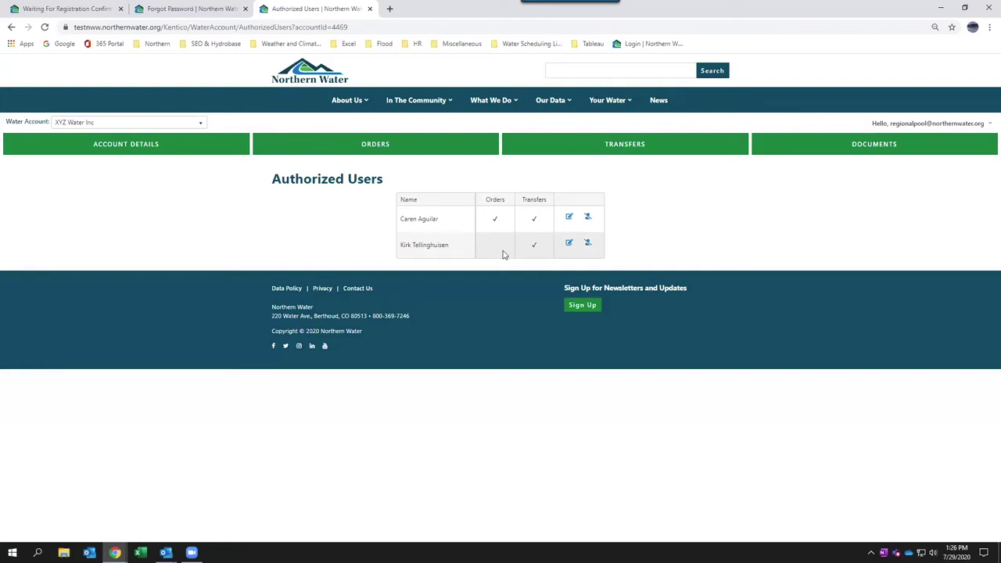
left_click(569, 244)
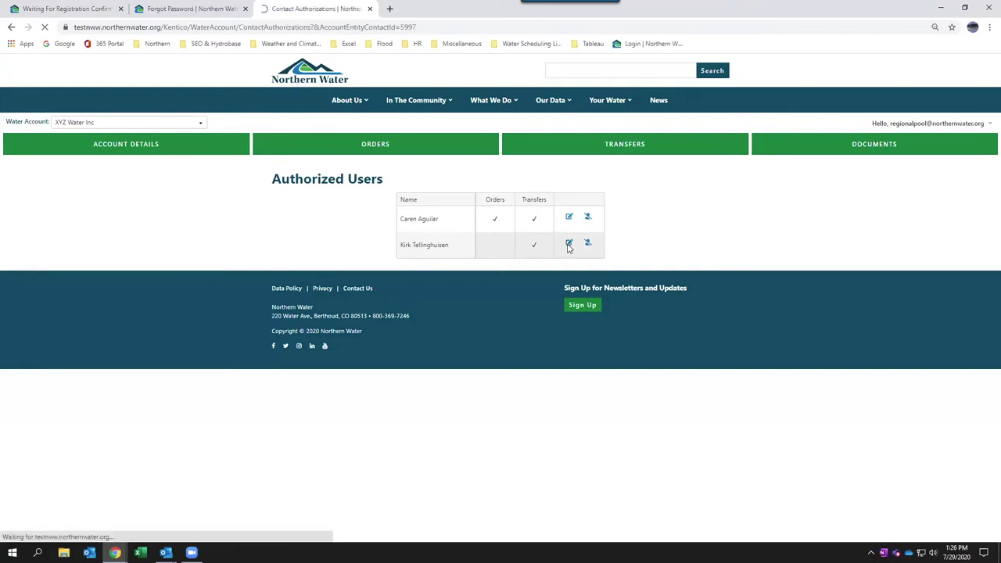
left_click(279, 254)
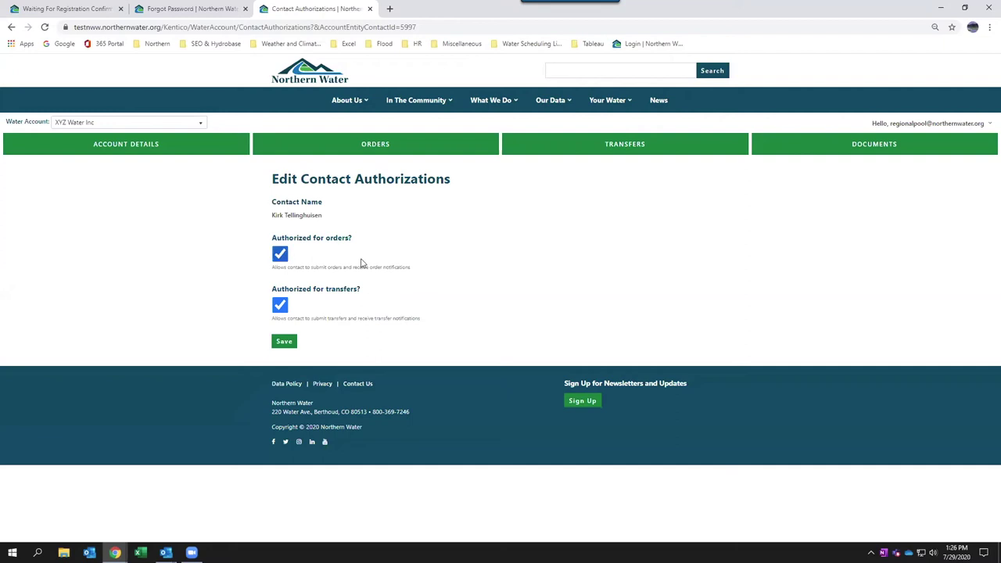
left_click(281, 344)
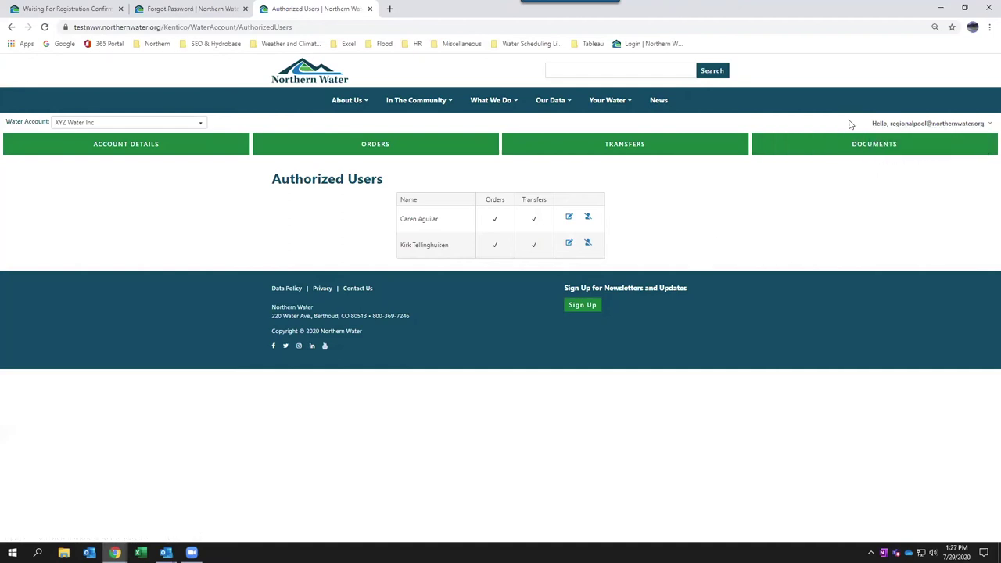
- Open the account's contact info for editing, review its address and phone fields, and return to the account details
mouse_move(912, 125)
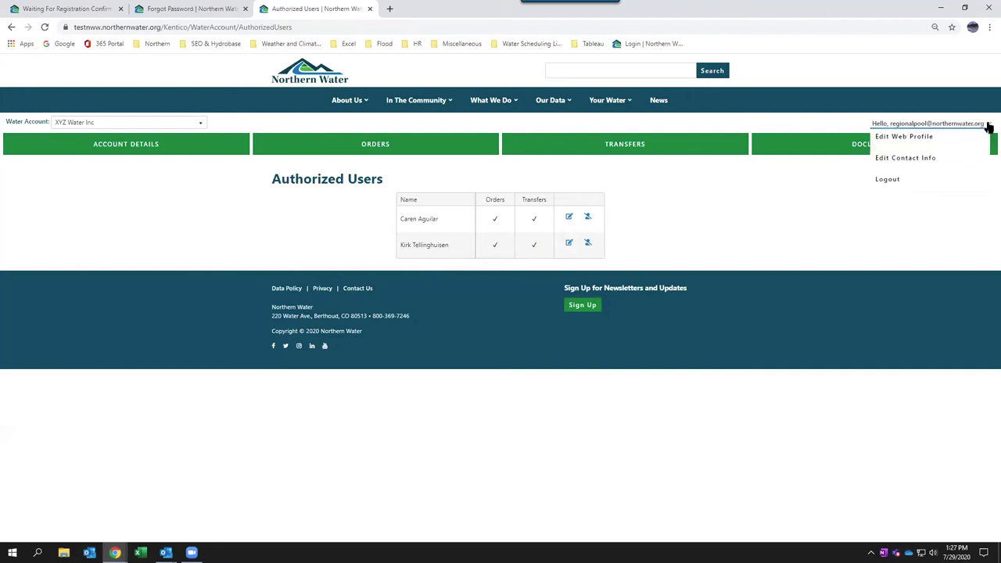
left_click(920, 159)
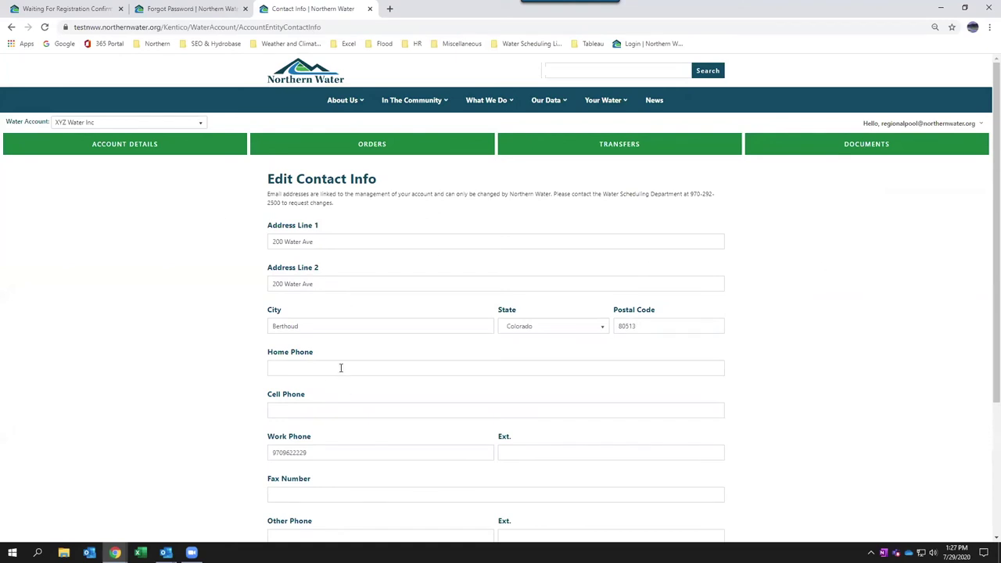
scroll(340, 368, "down", 1)
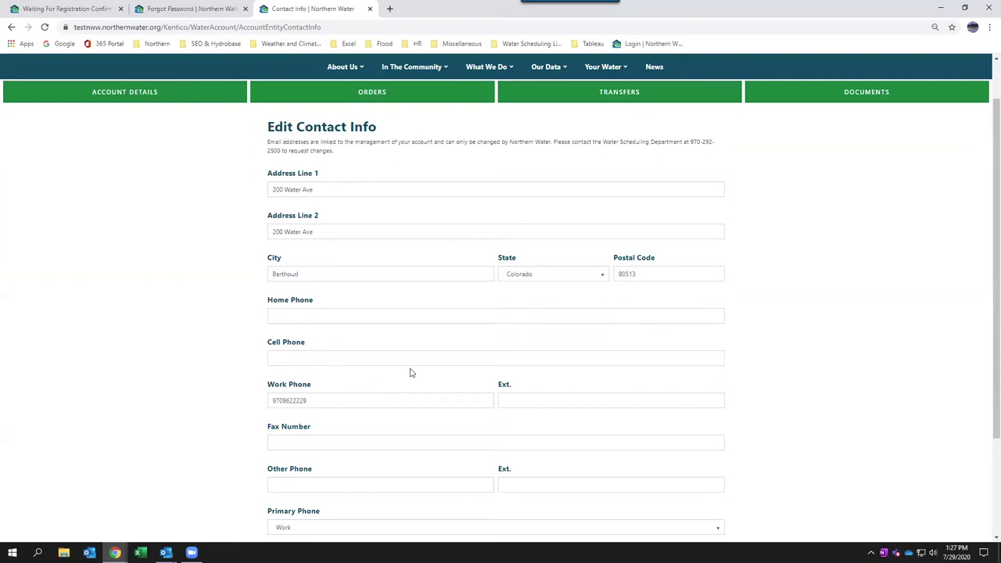
scroll(409, 371, "down", 1)
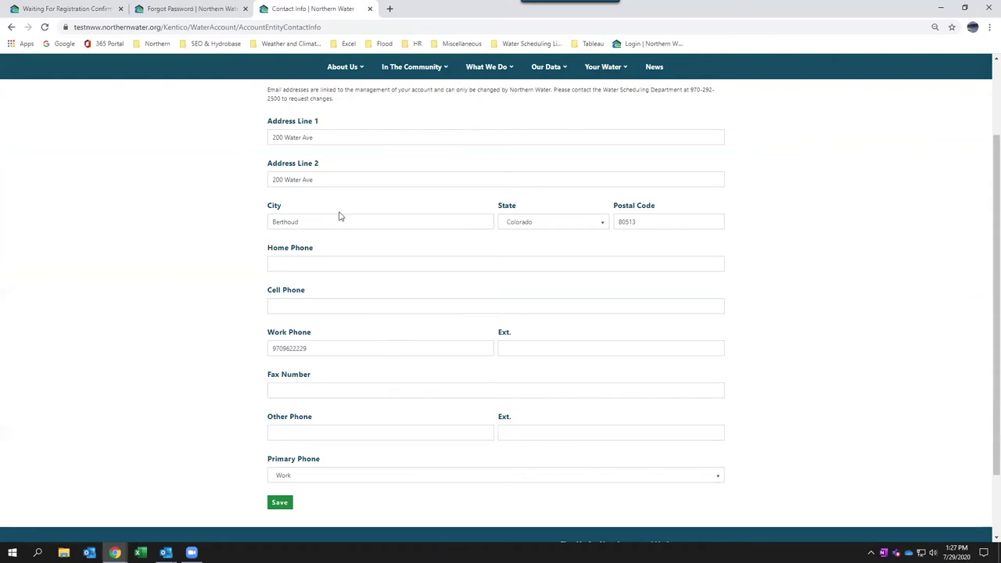
scroll(195, 415, "up", 2)
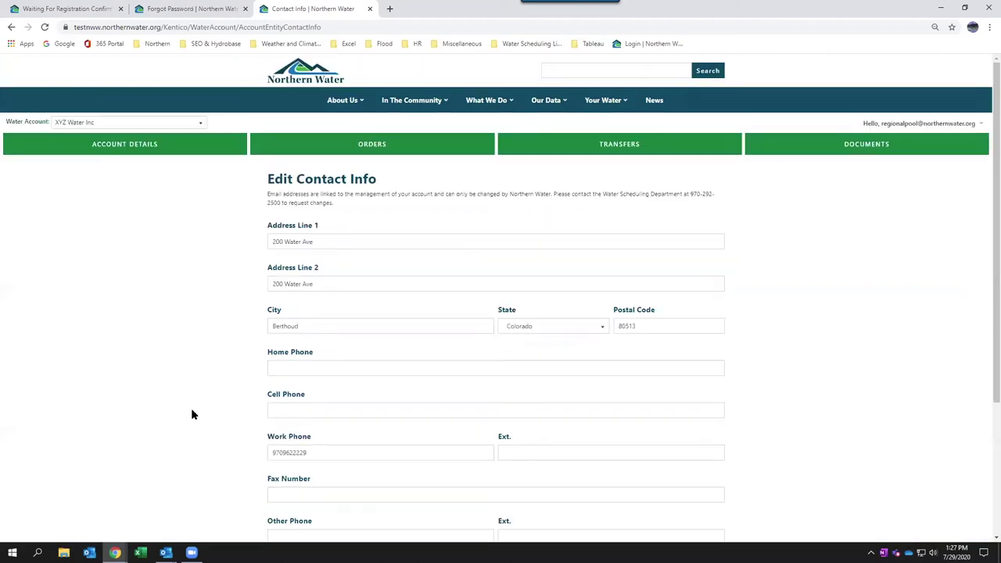
left_click(139, 150)
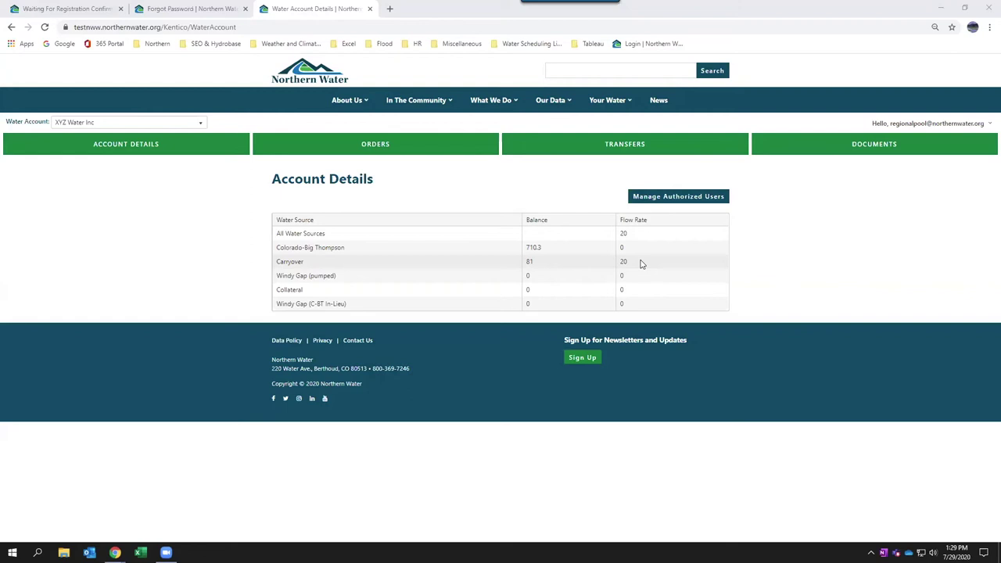
- Open the order history and filter it by the source Colorado-Big Thompson, followed by Carryover
left_click(375, 148)
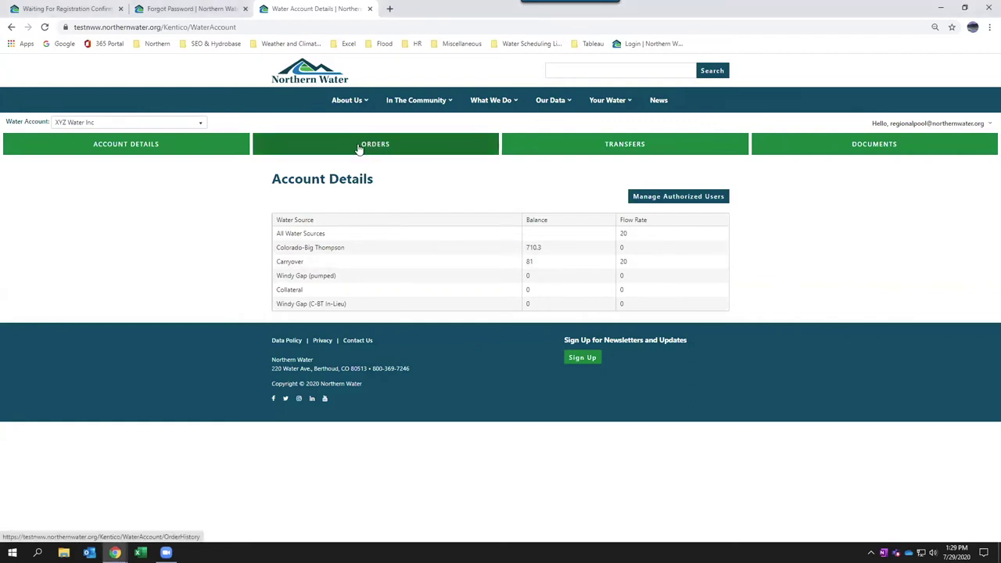
left_click(357, 150)
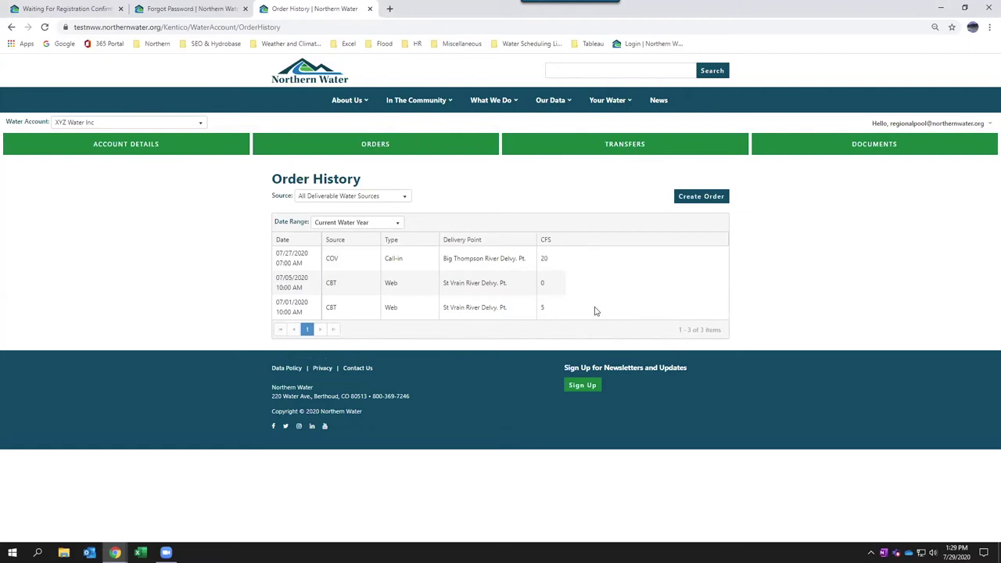
left_click(406, 199)
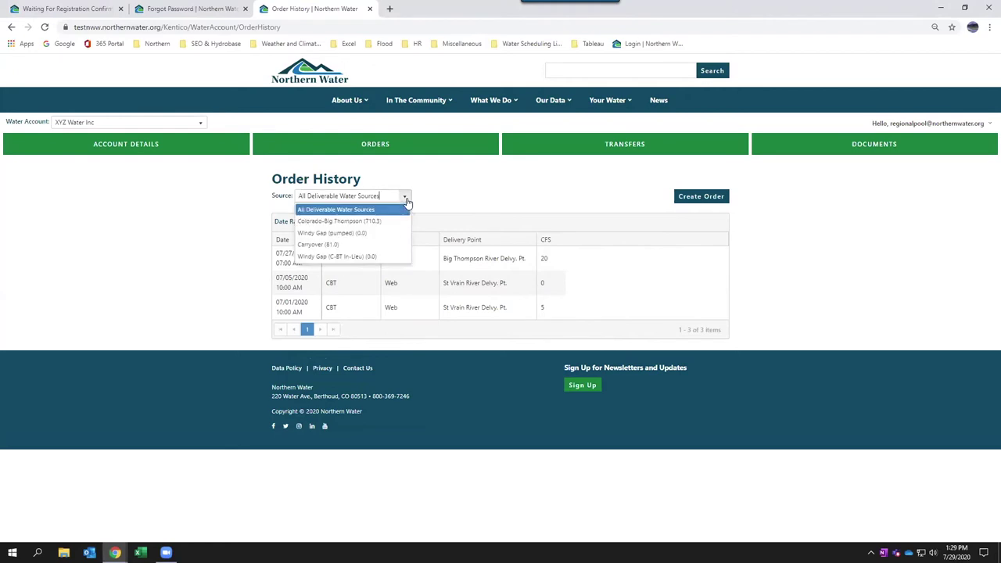
left_click(391, 221)
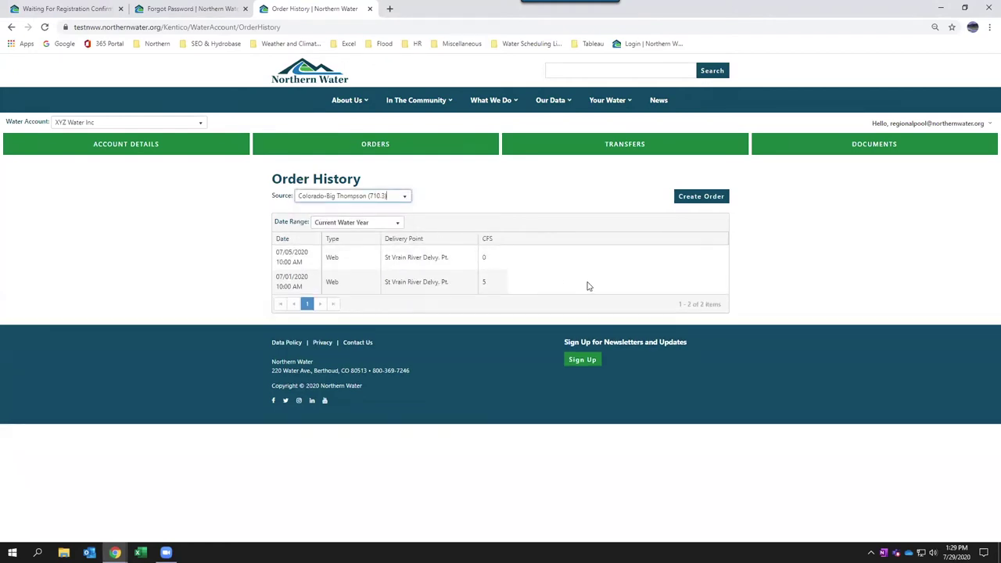
left_click(407, 199)
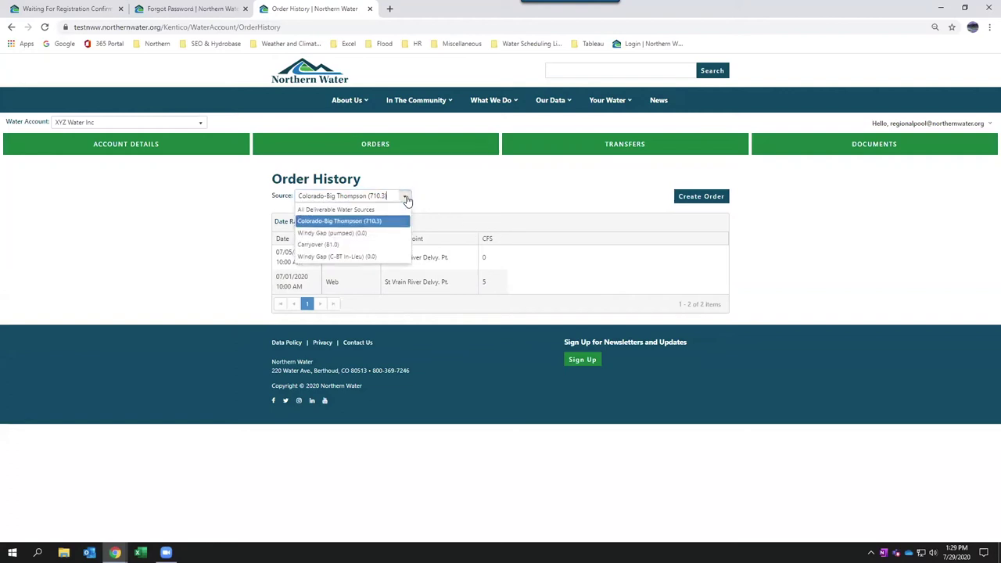
left_click(370, 246)
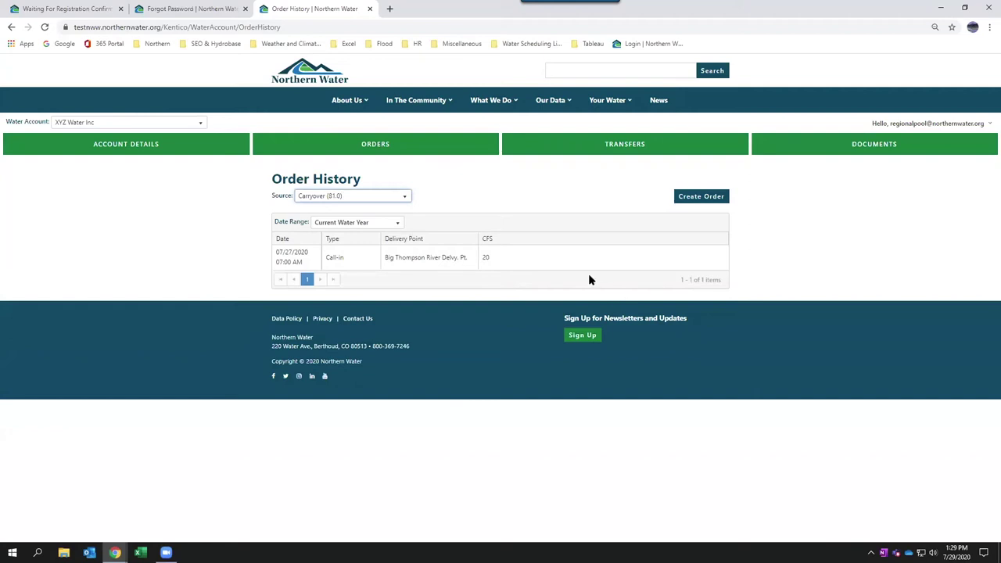
- Switch the order history's source back to Colorado-Big Thompson and check the available date ranges
left_click(398, 224)
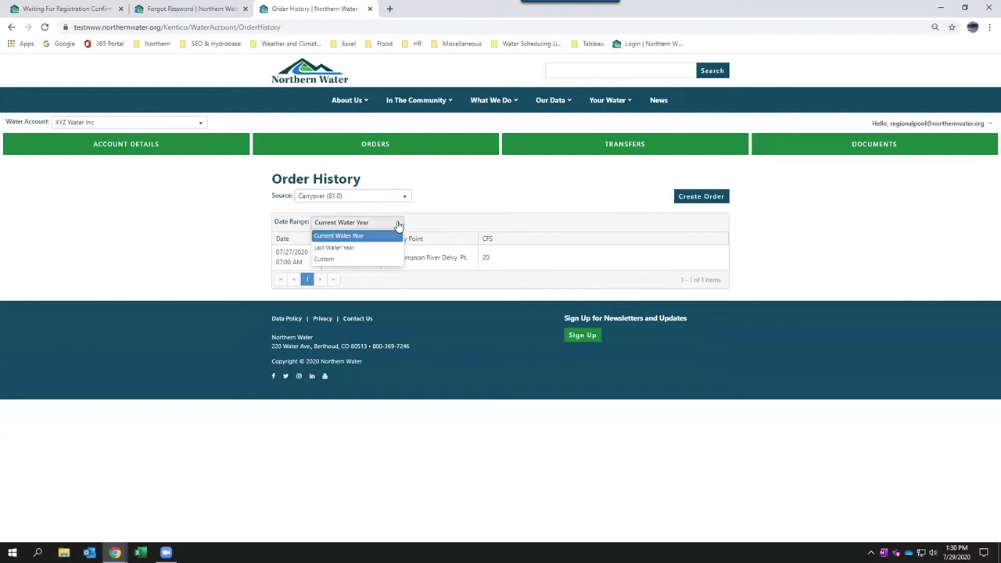
left_click(411, 198)
scroll(400, 210, "up", 2)
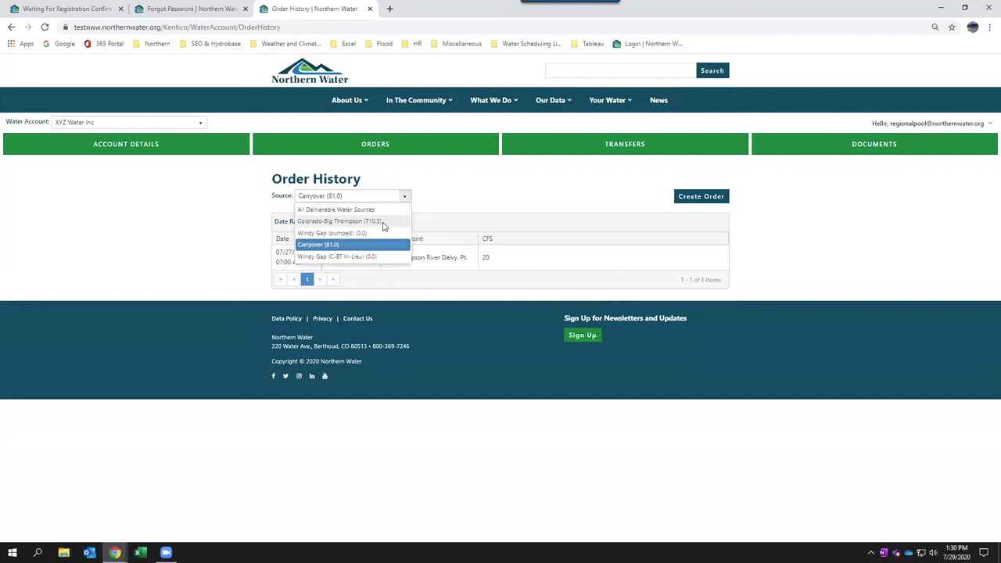
left_click(396, 202)
left_click(398, 224)
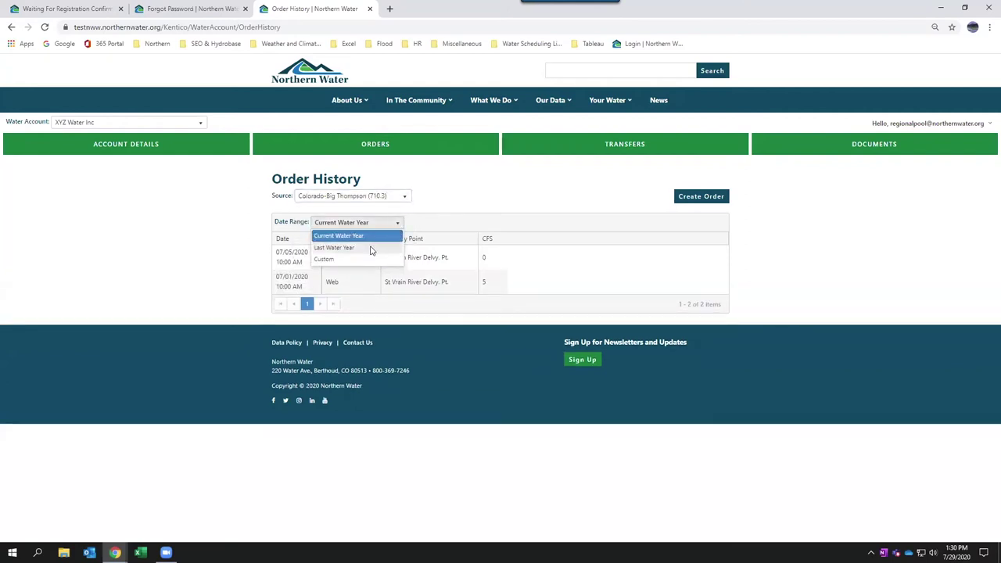
left_click(497, 201)
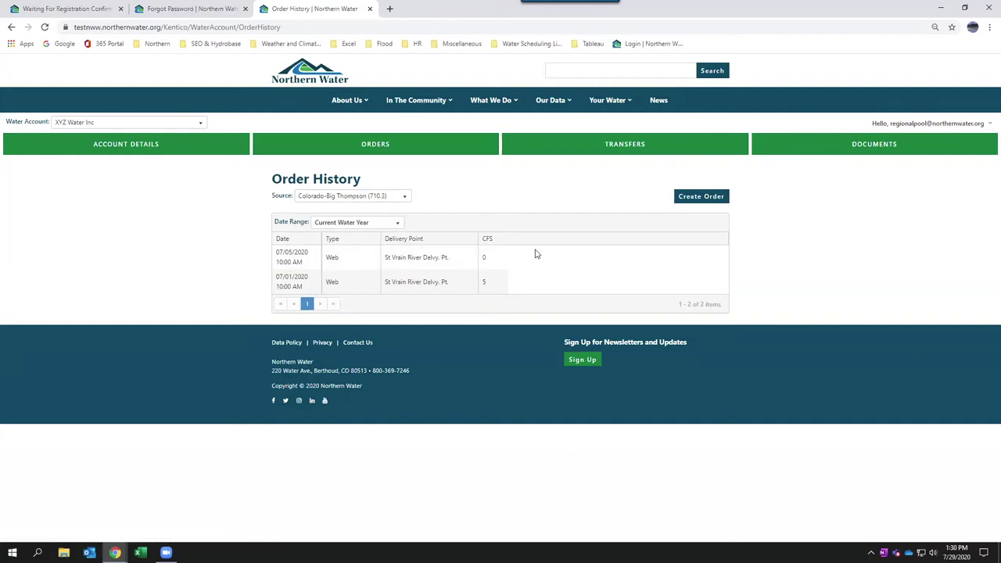
- Sort the order history by delivery point in ascending and in descending order, and check the available water sources
left_click(453, 243)
right_click(454, 243)
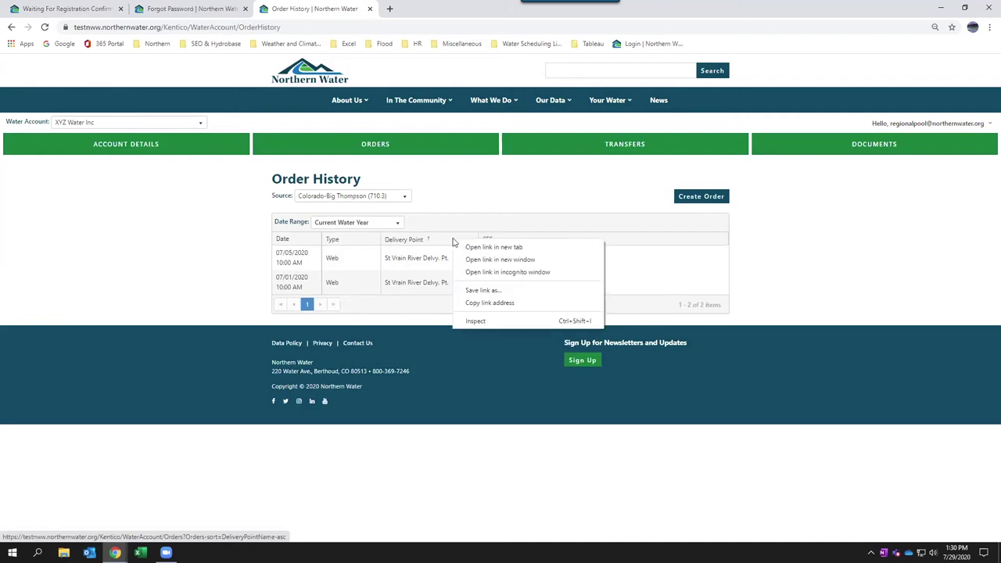
left_click(430, 242)
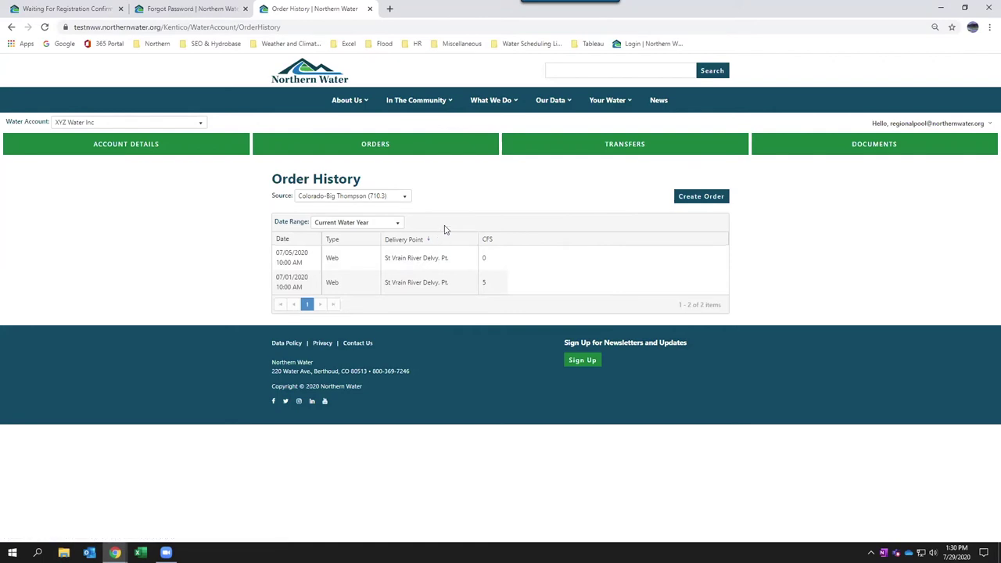
left_click(405, 197)
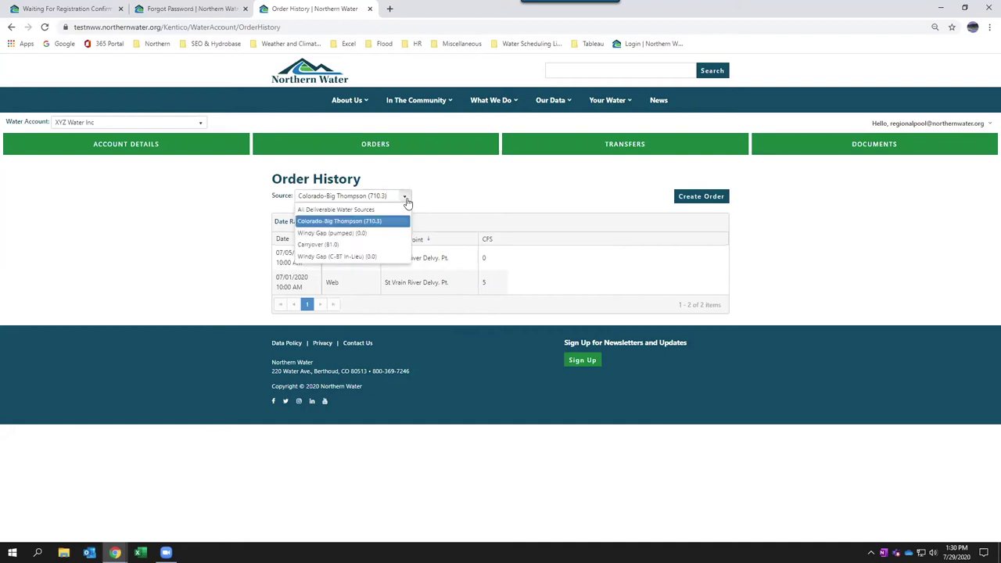
left_click(407, 201)
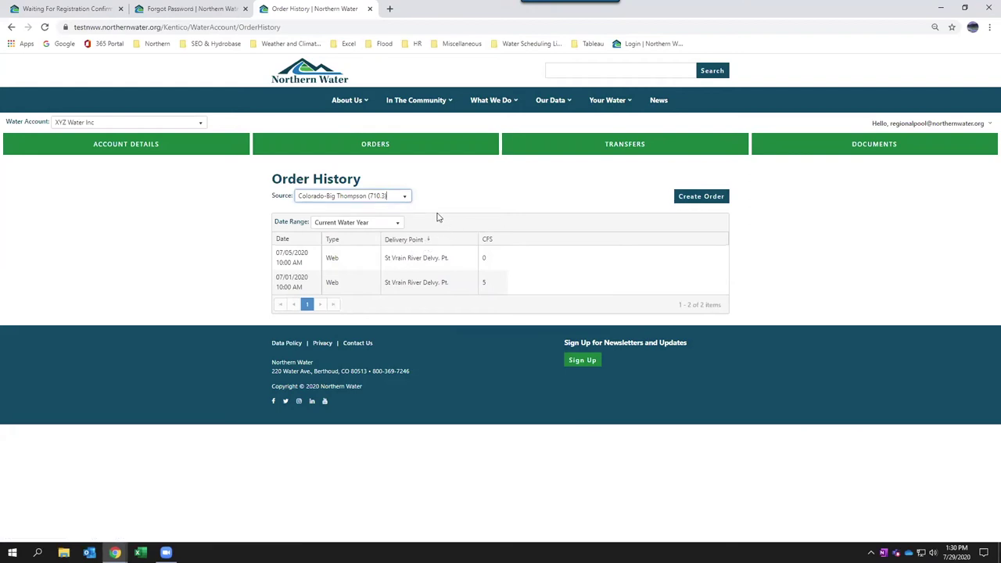
- Show the orders of the last water year, and switch the date range to Custom to view its start and end date fields
left_click(398, 225)
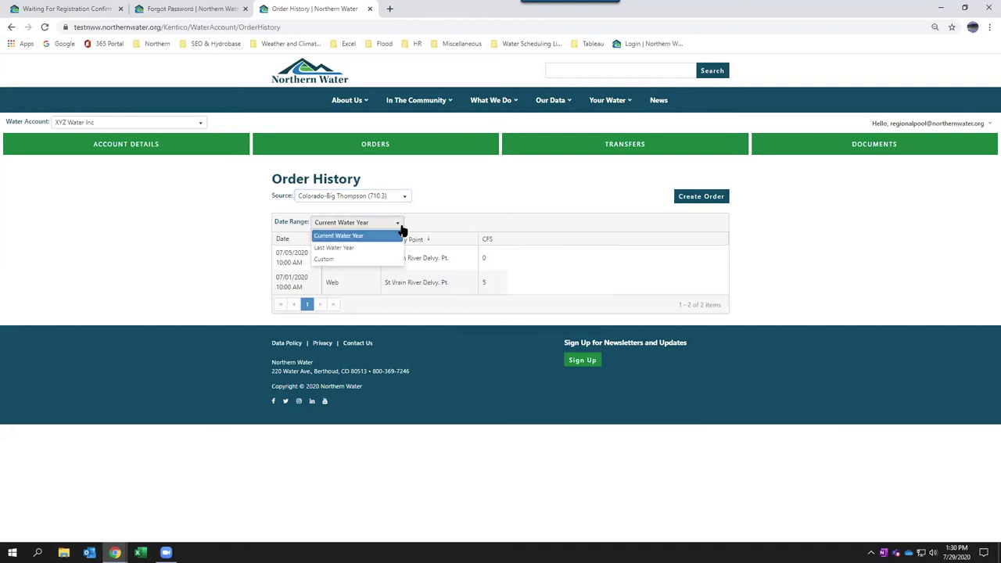
left_click(358, 248)
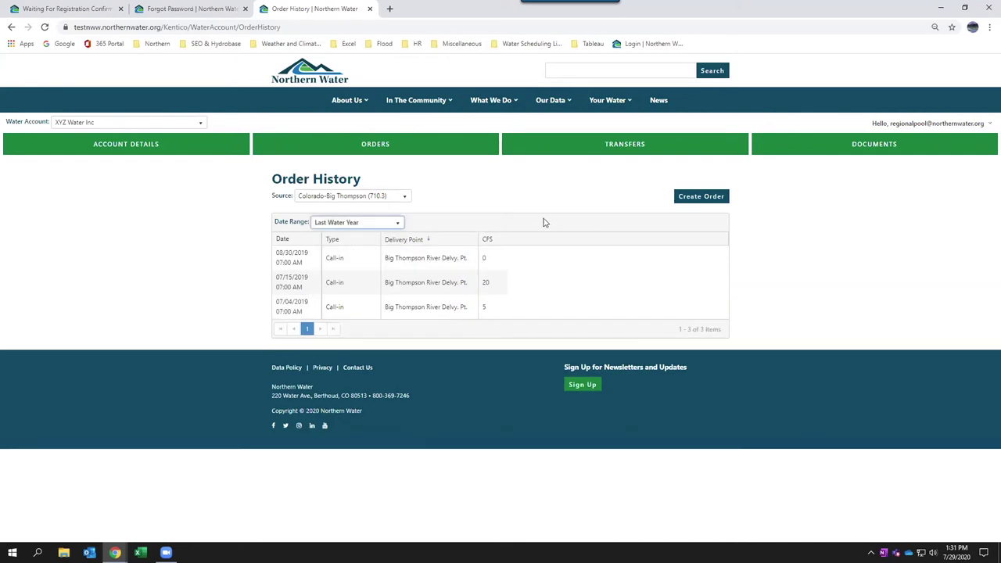
left_click(398, 226)
left_click(328, 258)
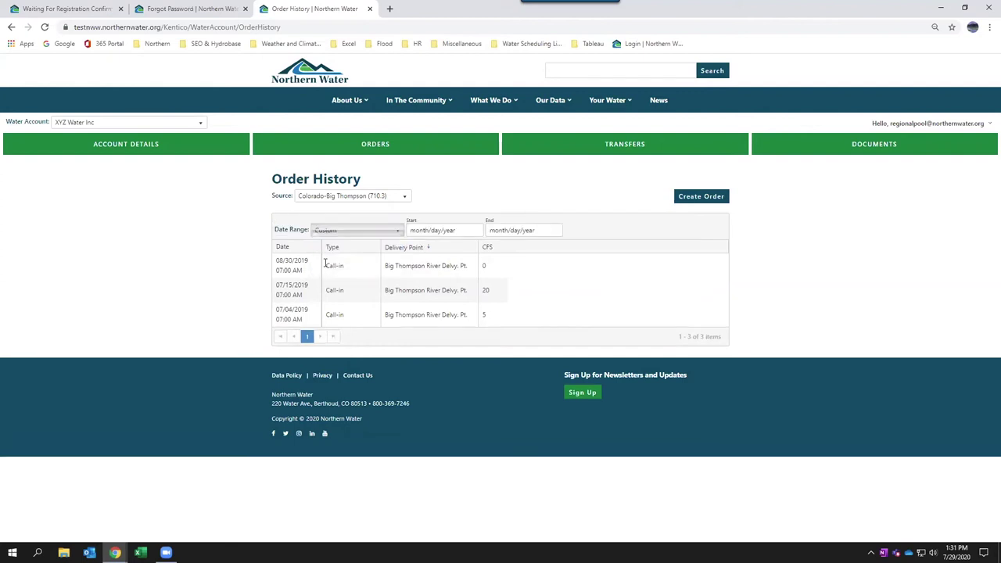
left_click(430, 230)
left_click(432, 202)
- Set the order history's source to Carryover and start creating an order from it
left_click(405, 197)
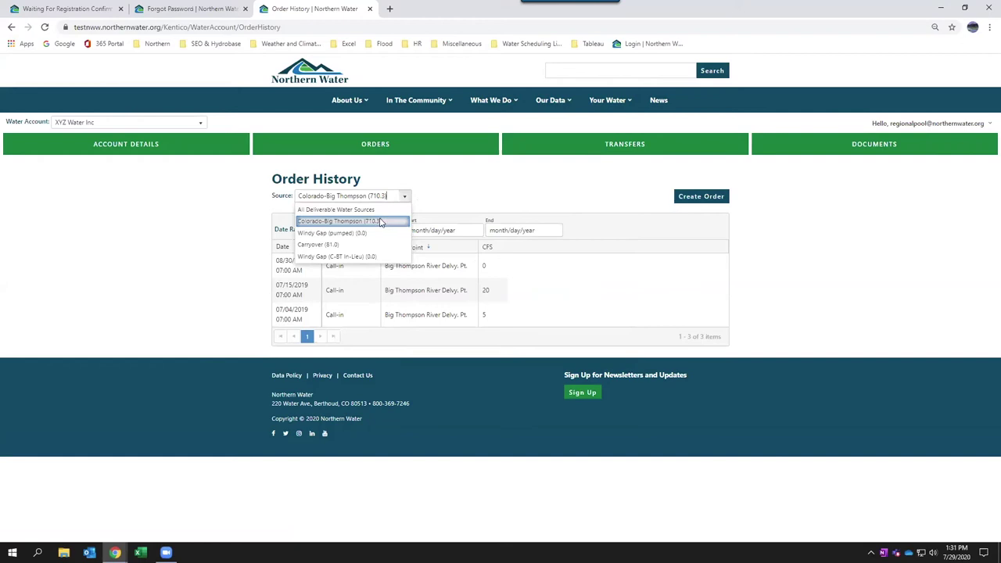
left_click(336, 245)
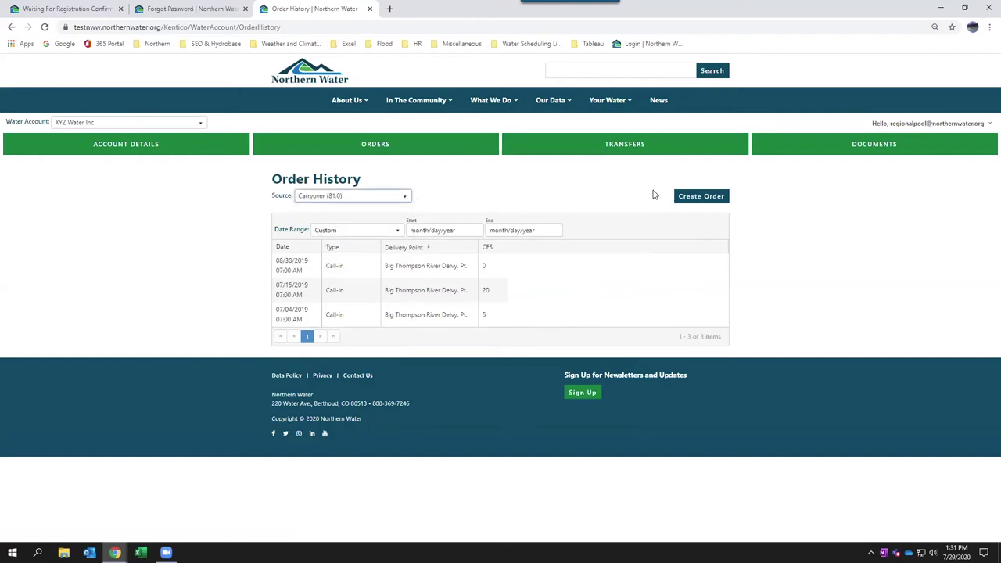
left_click(700, 198)
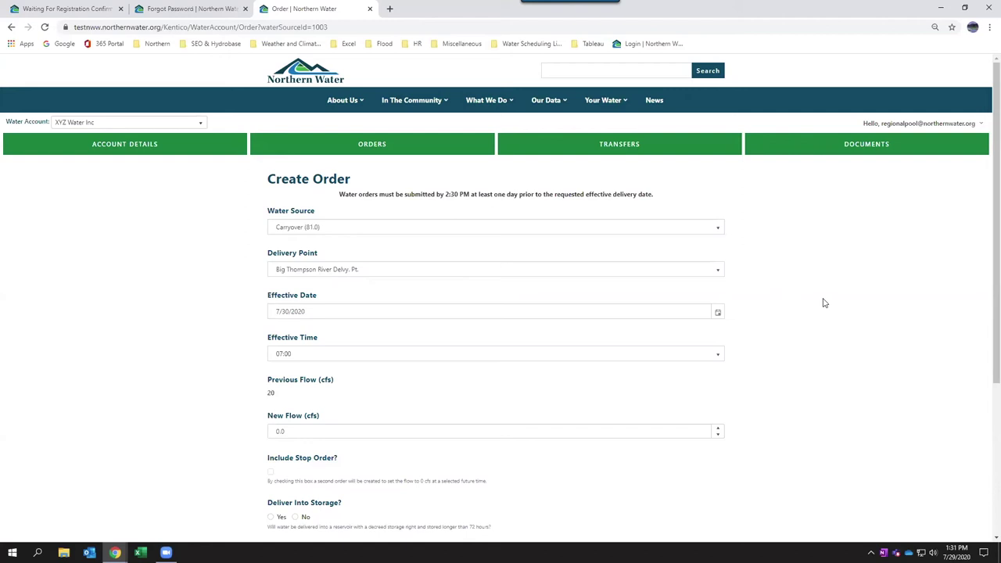
- Review the order's water source options, keeping Carryover, and select Big Thompson River Delvy. Pt. as the delivery point
left_click(718, 229)
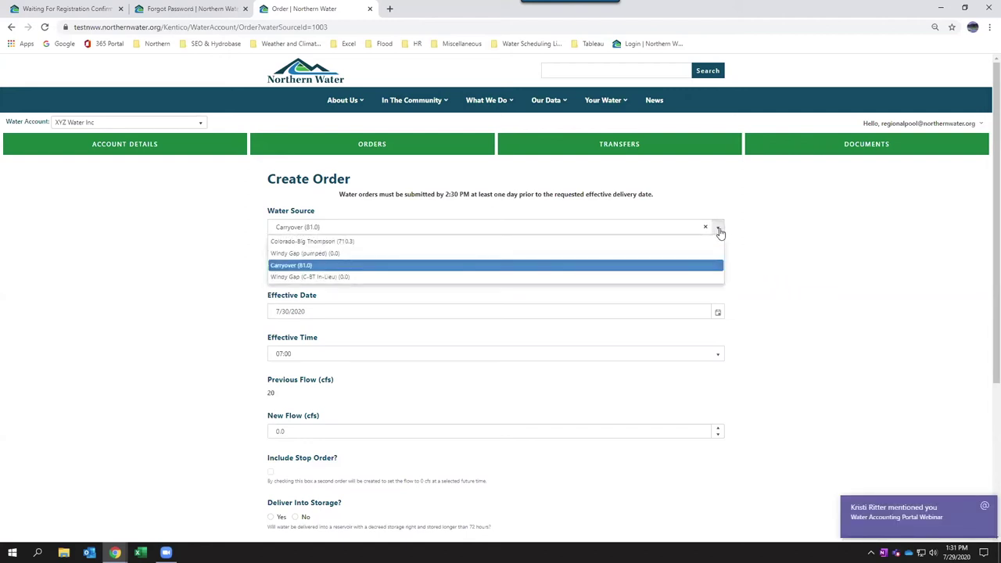
left_click(720, 232)
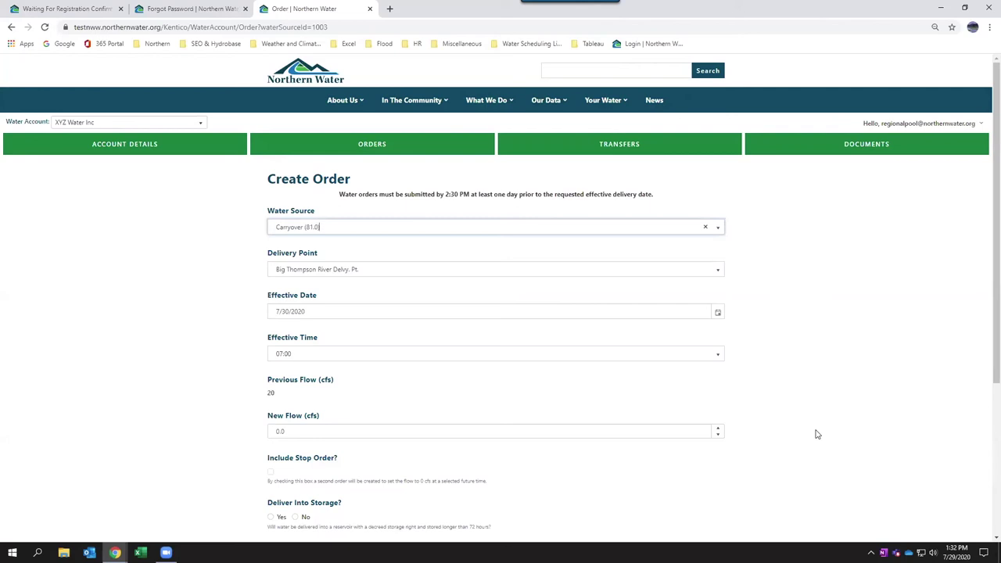
left_click(718, 270)
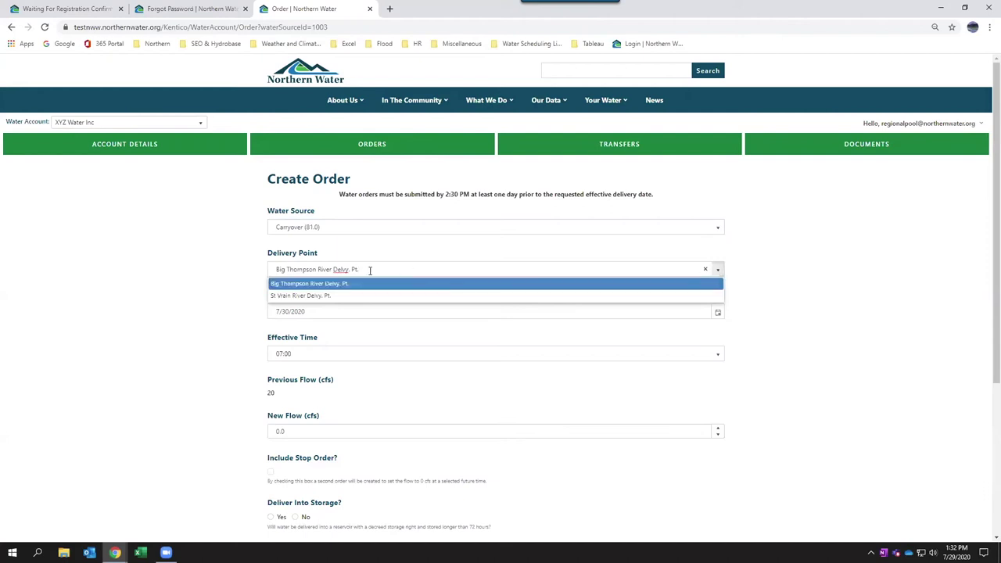
left_click(347, 284)
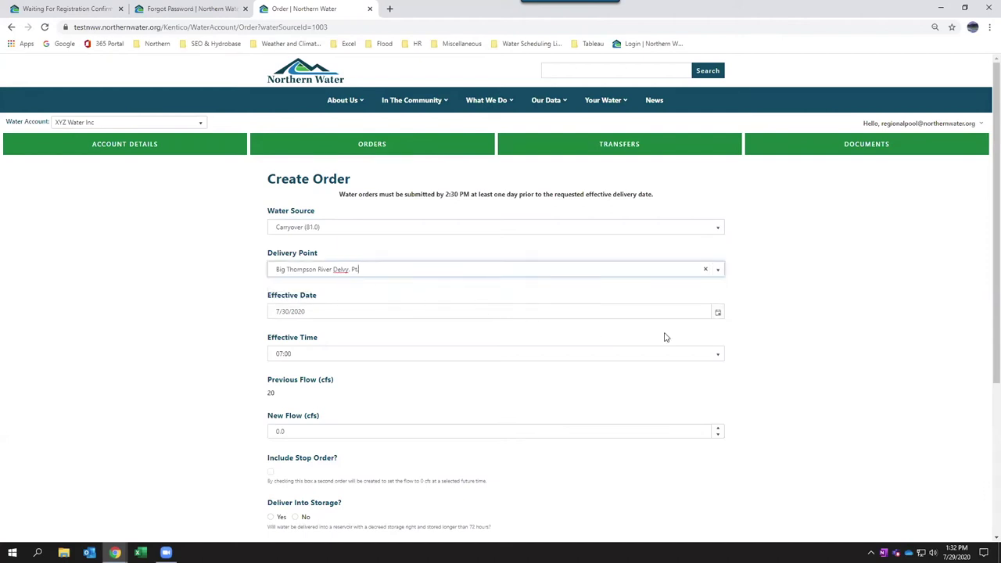
- Set the order's effective date to 7/30/2020 and check the effective time options, keeping 07:00
left_click(718, 313)
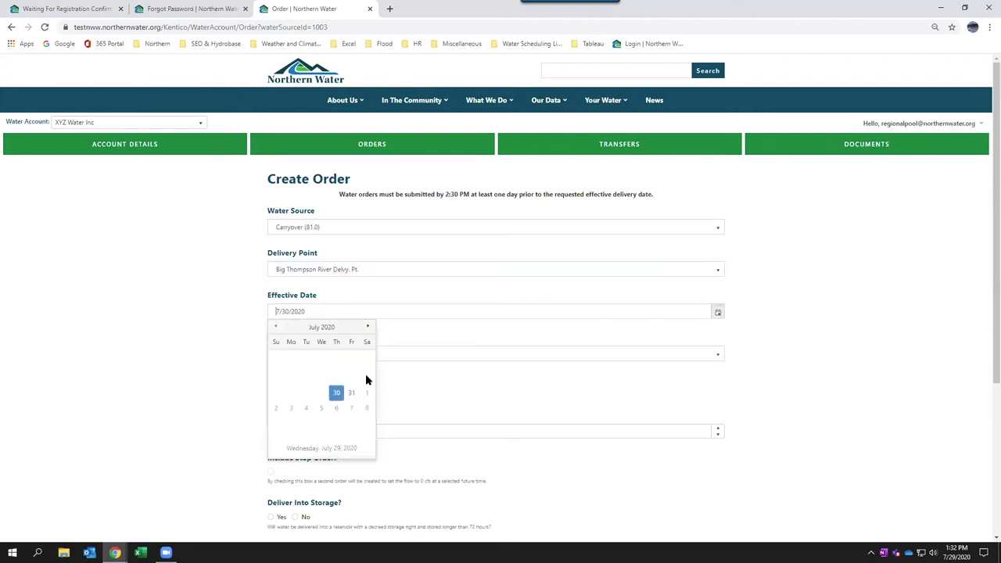
left_click(337, 393)
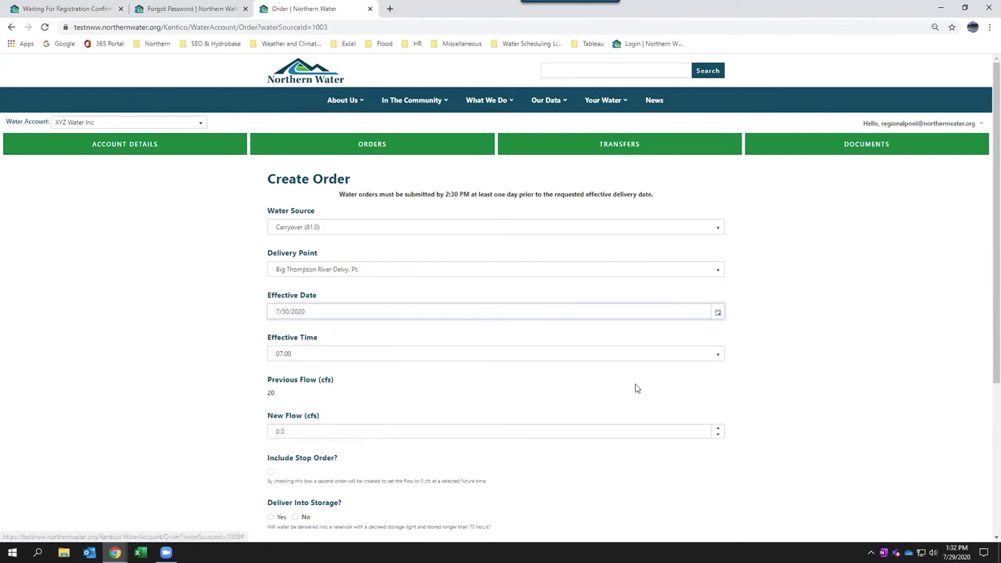
left_click(721, 355)
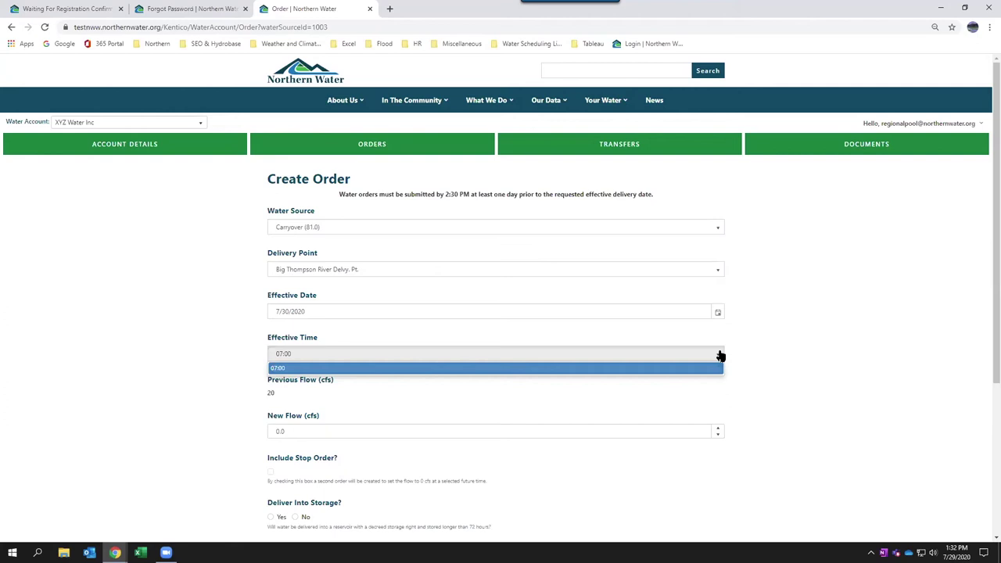
left_click(721, 356)
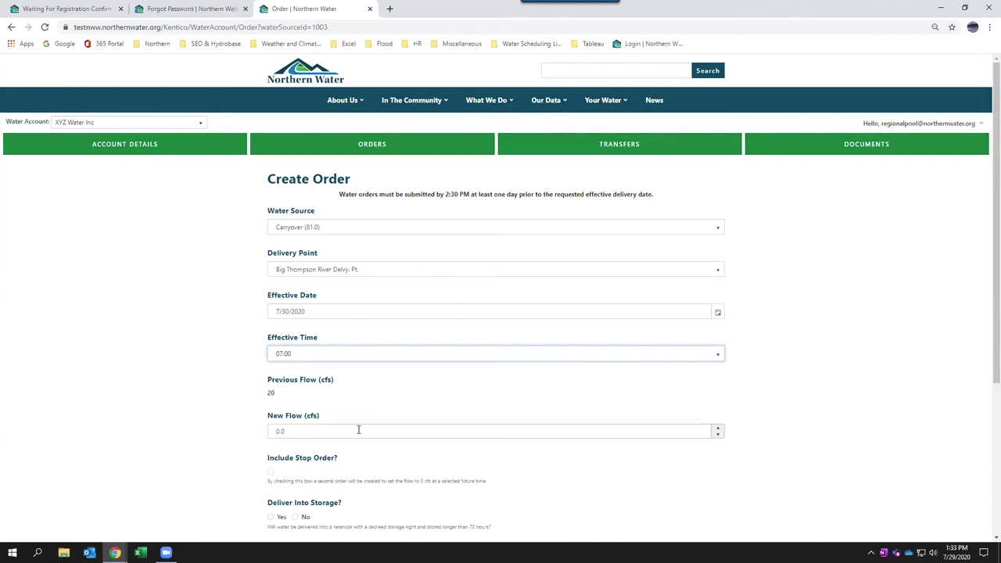
- Set the order's new flow to 10 cfs
left_click(718, 435)
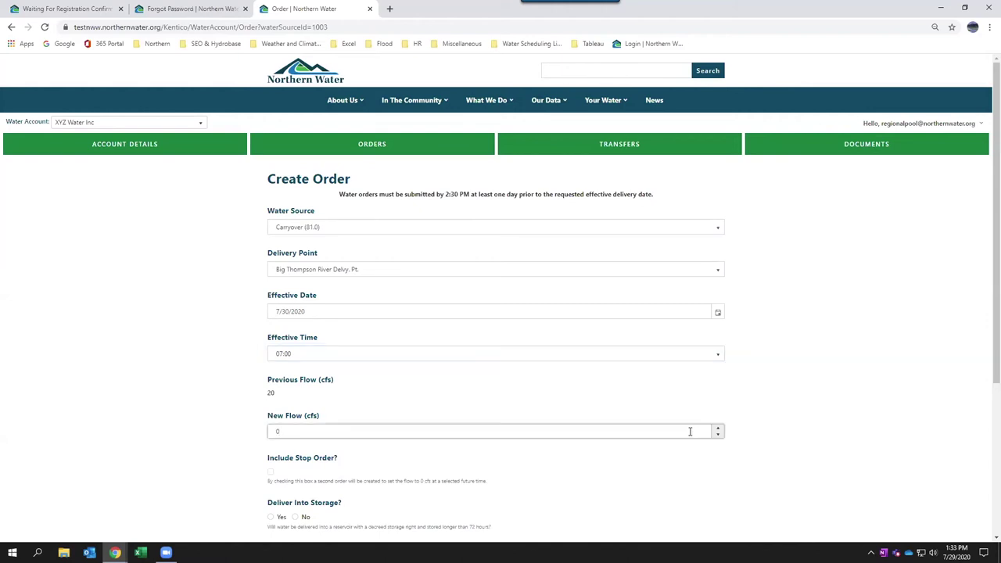
double_click(270, 431)
type("10")
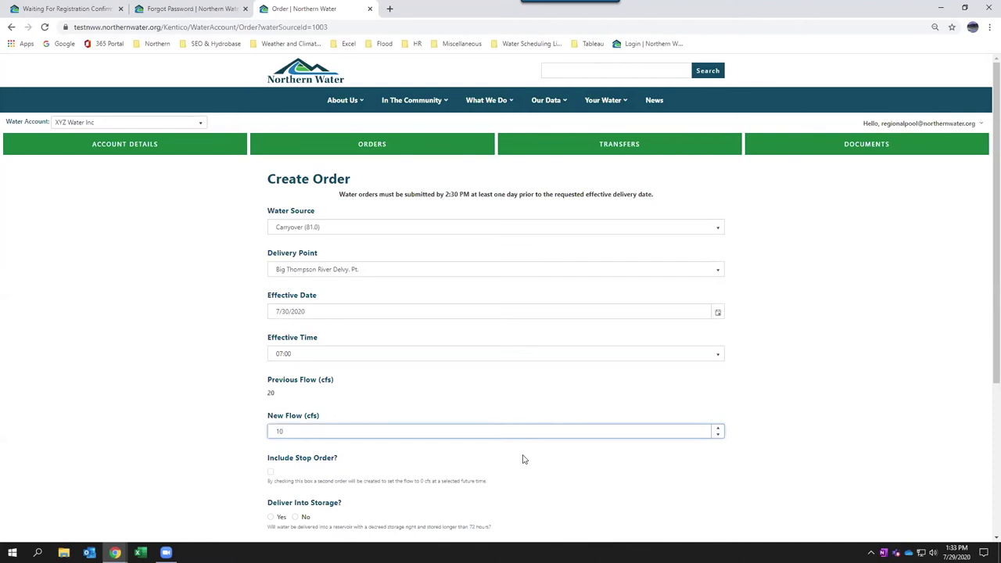
scroll(602, 477, "down", 2)
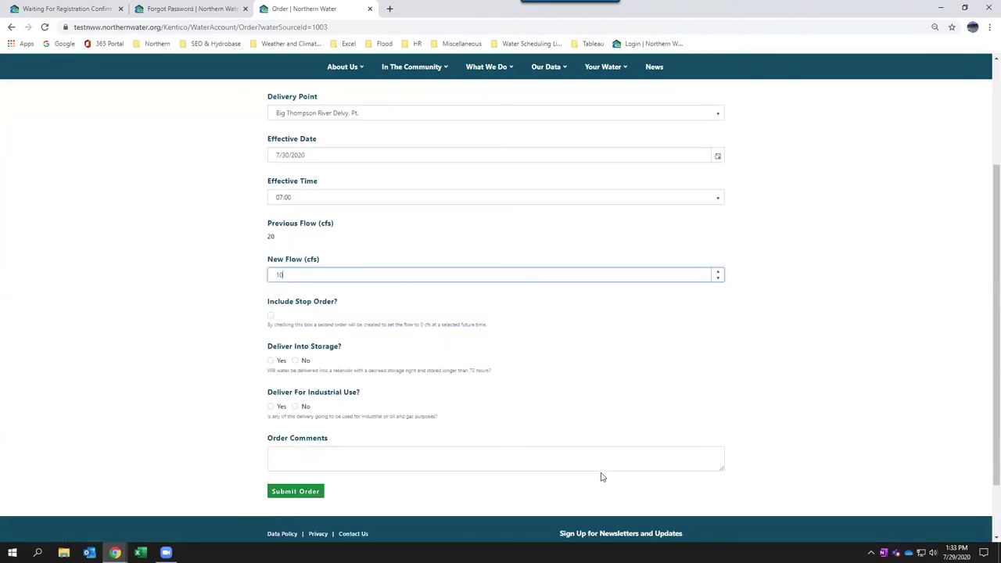
left_click(430, 309)
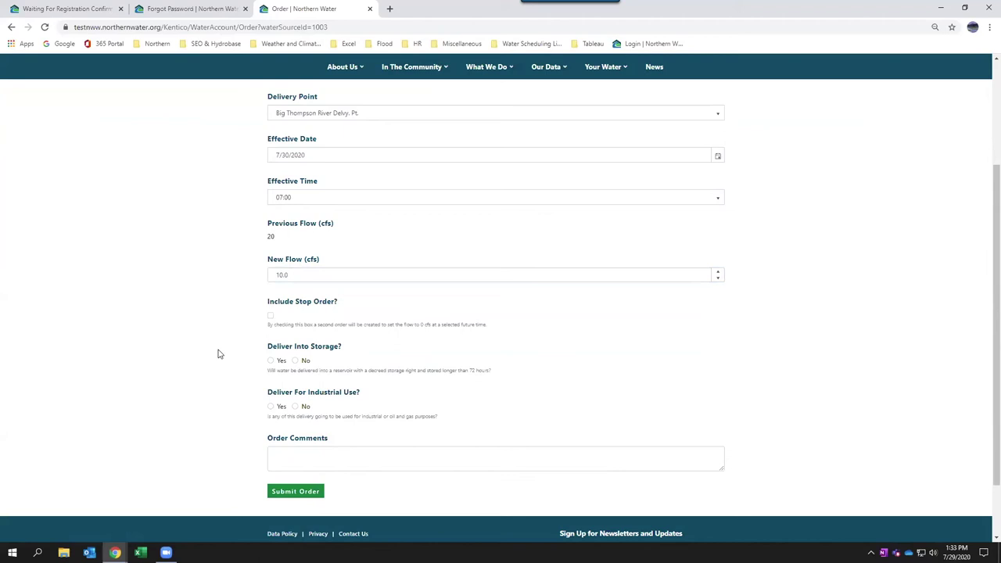
- Include a stop order with stop date 8/4/2020 and stop time 07:00
left_click(269, 316)
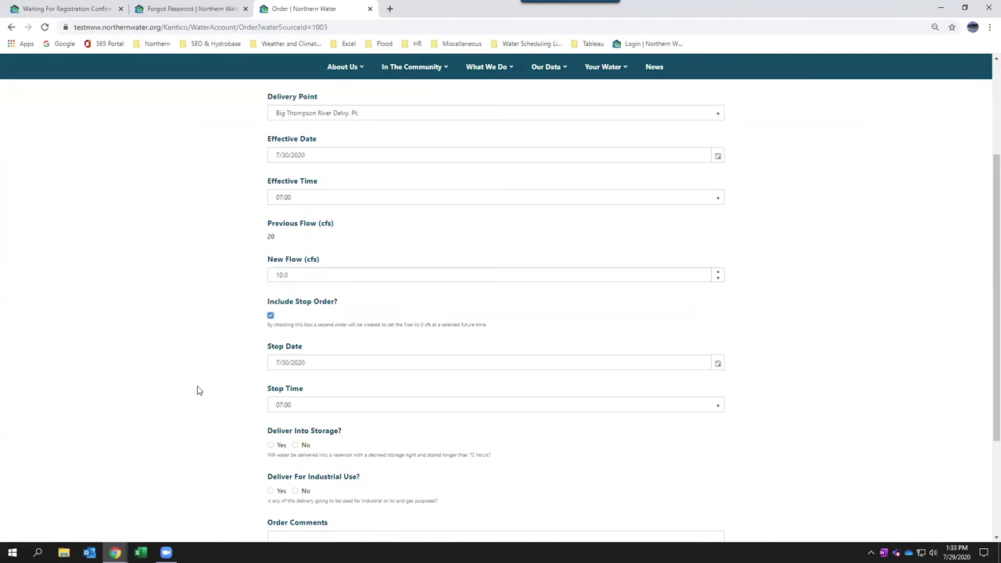
scroll(198, 391, "down", 1)
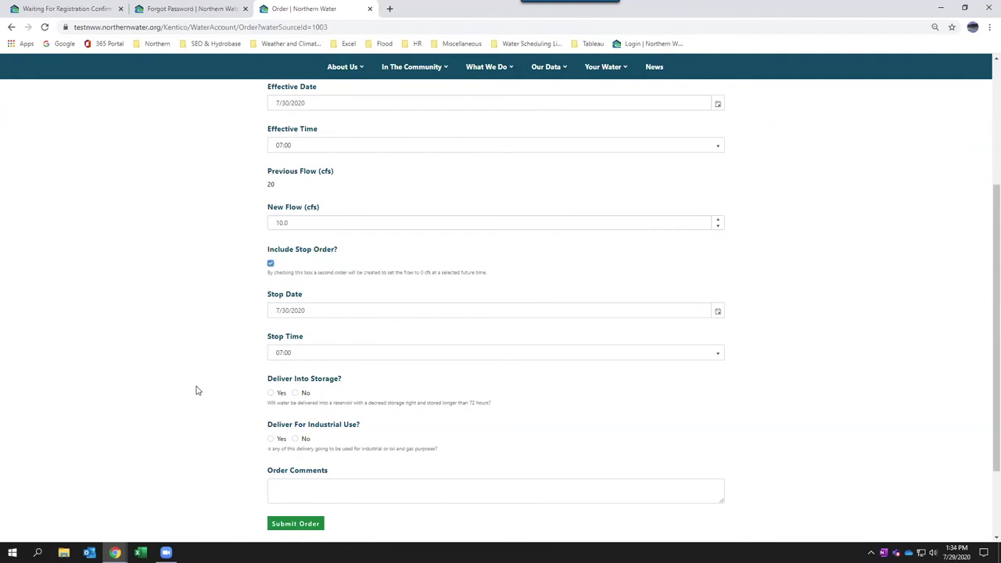
left_click(718, 313)
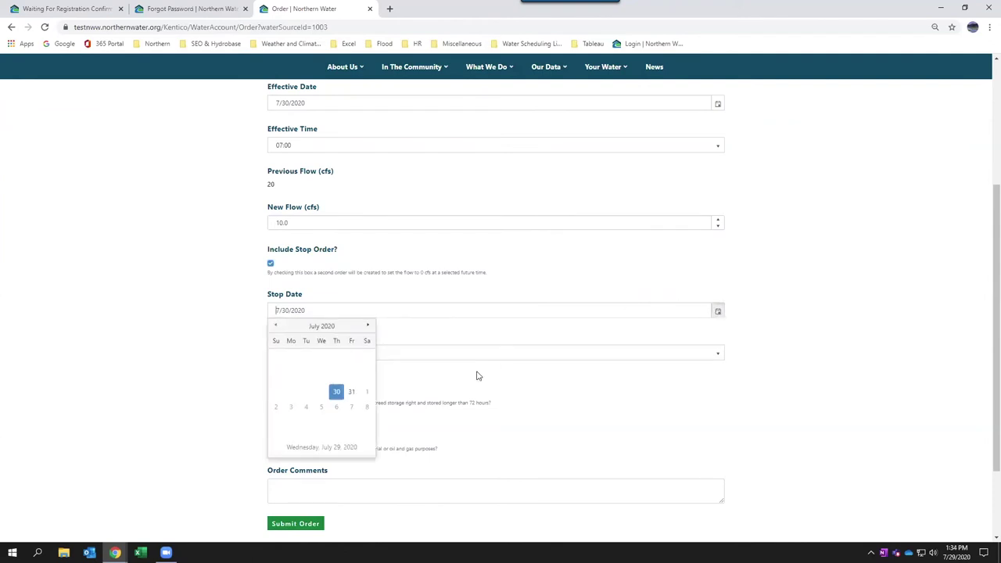
left_click(305, 408)
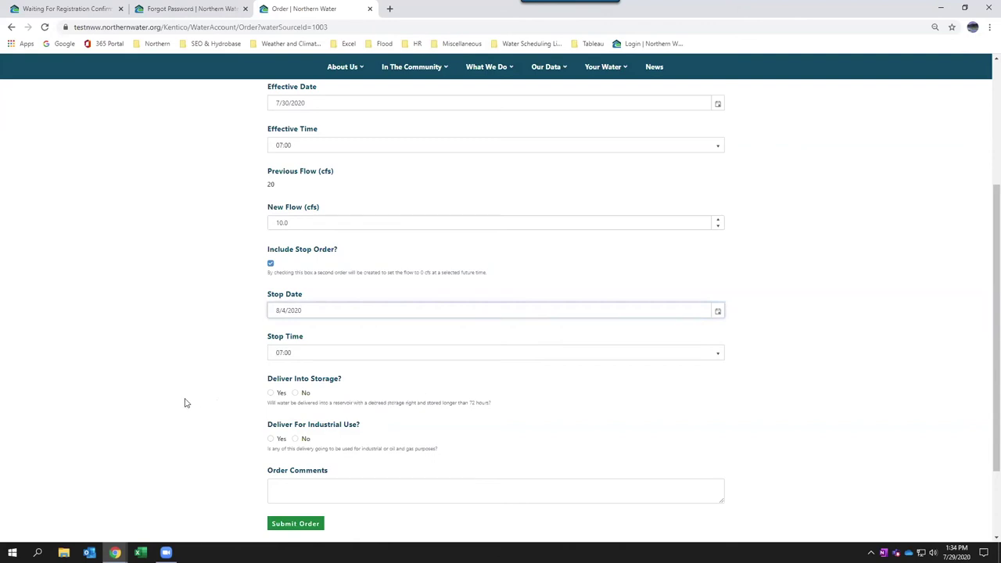
left_click(721, 357)
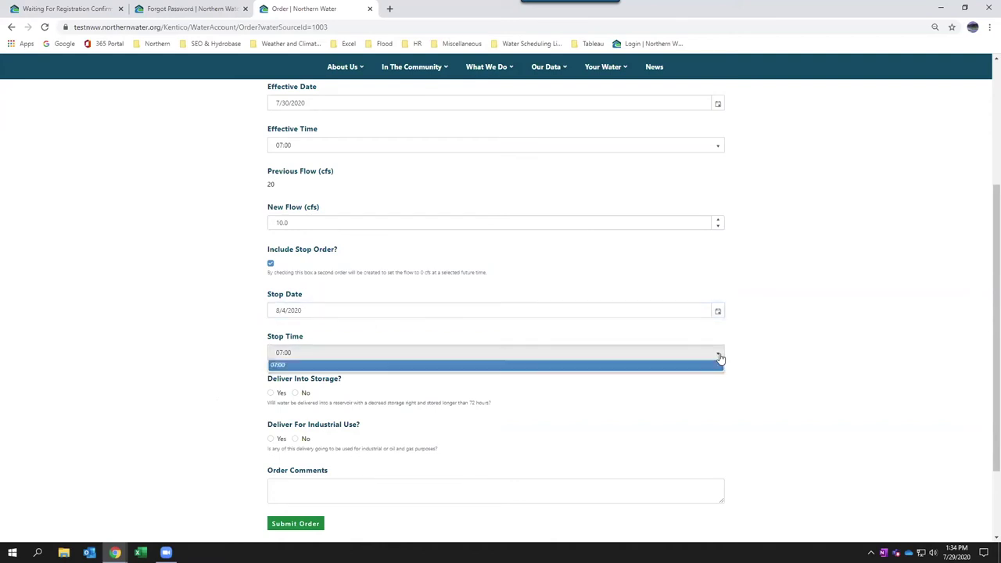
left_click(719, 363)
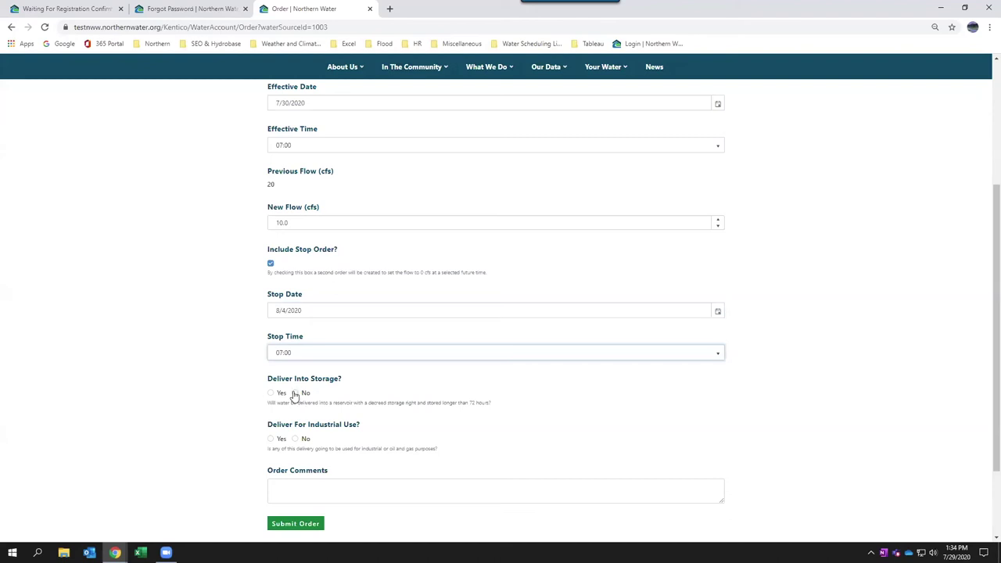
- Mark the order for delivery into storage, with an amount of 10 CFS and "xyz reservoir" as the storage reservoir
left_click(270, 394)
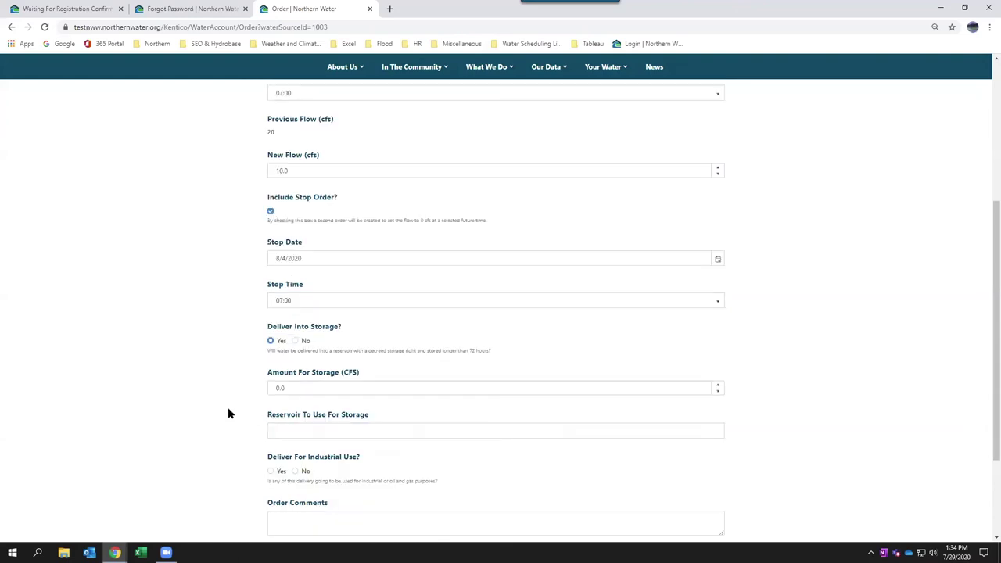
left_click(306, 389)
type("2")
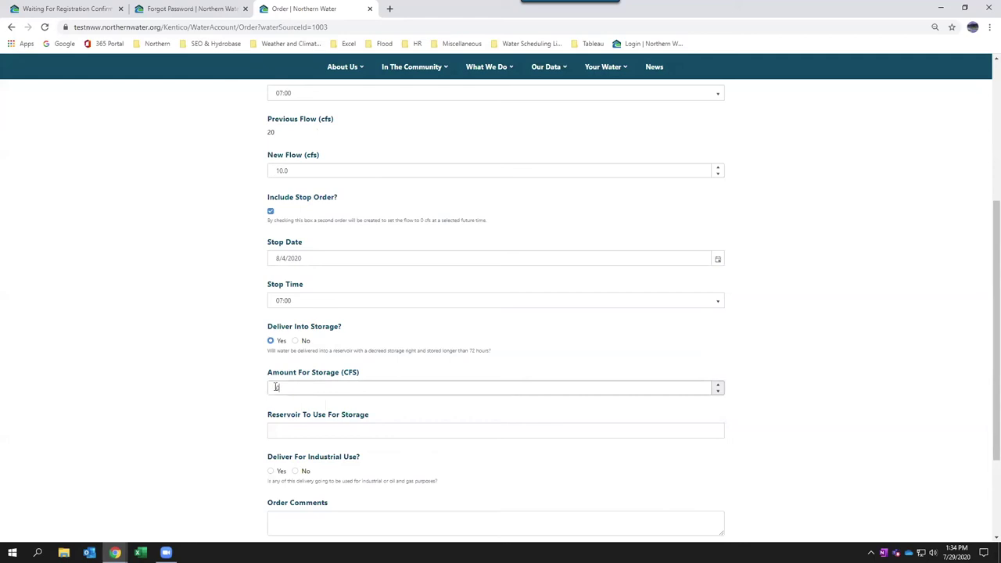
type("10")
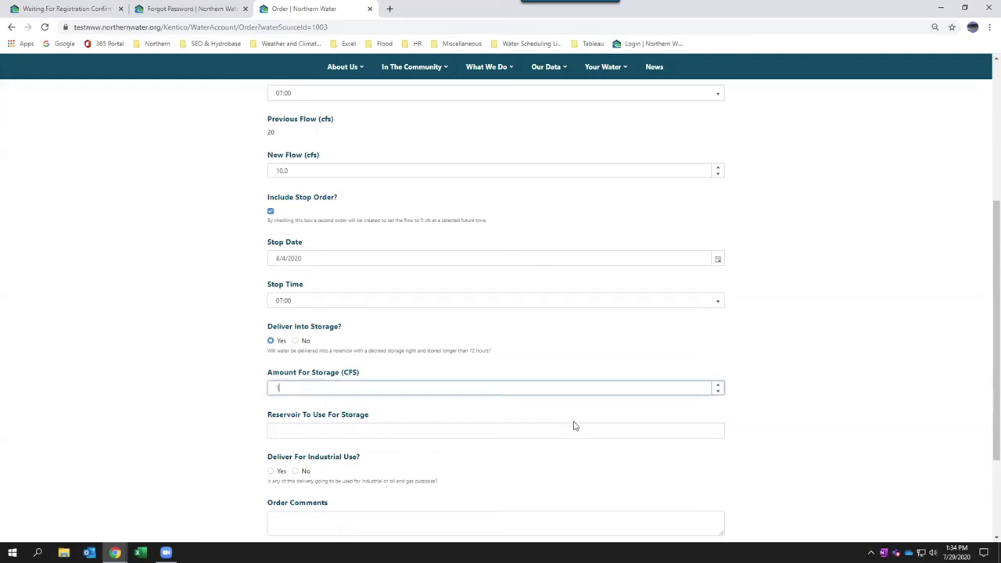
left_click(342, 430)
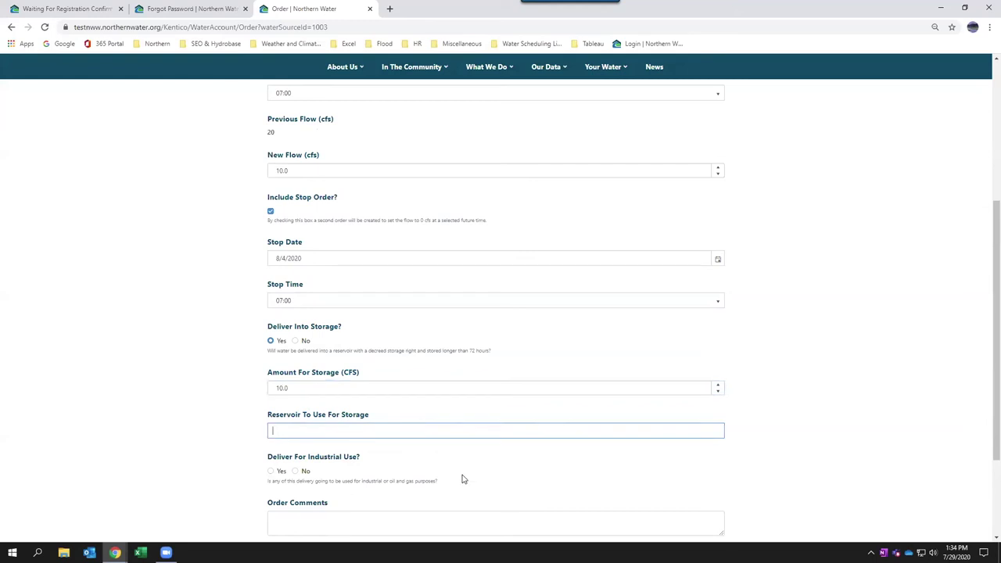
type("xyz reservoir")
- Mark the order for industrial use, with an amount of 10 CFS and "API 12345678" as the industrial use location
left_click(270, 472)
scroll(248, 469, "down", 3)
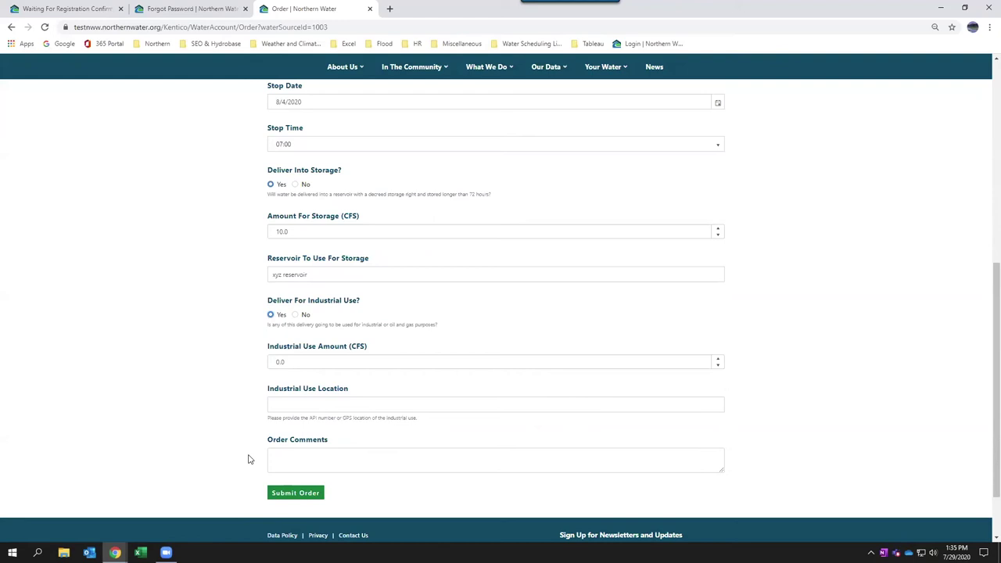
left_click(296, 362)
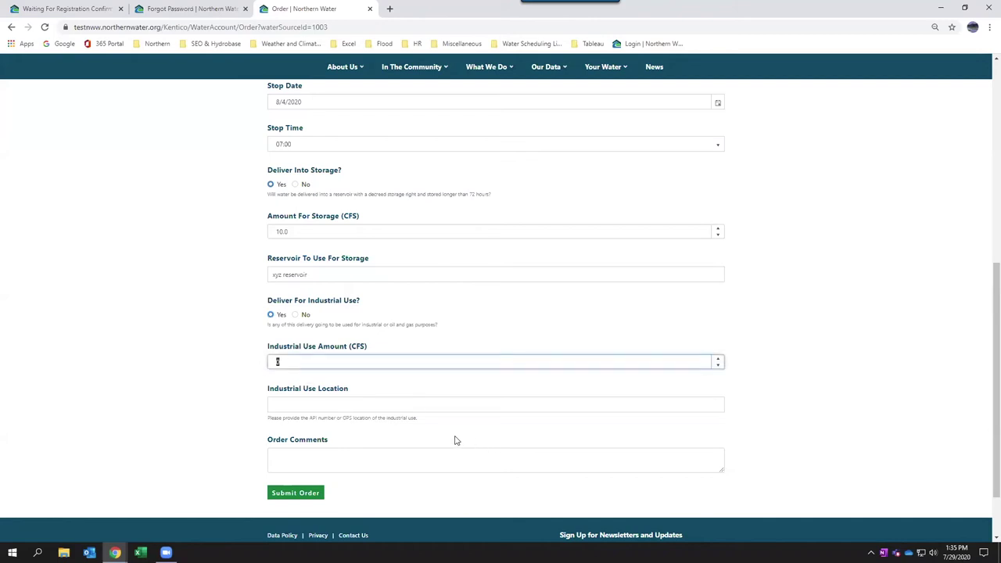
type("10")
left_click(370, 405)
type("API 12345678")
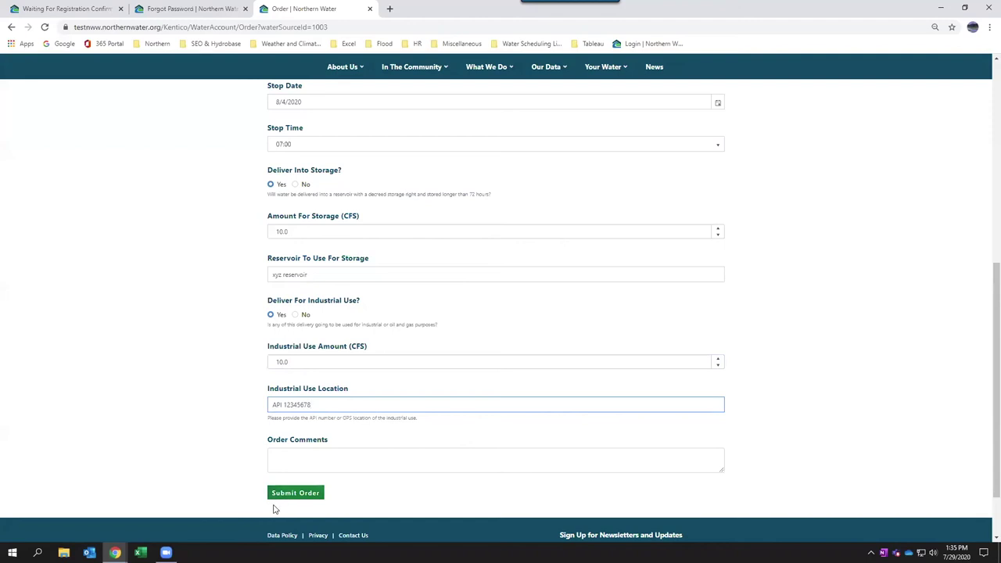
- Submit the order with a comment naming the person it is for, and refresh the order history
left_click(296, 457)
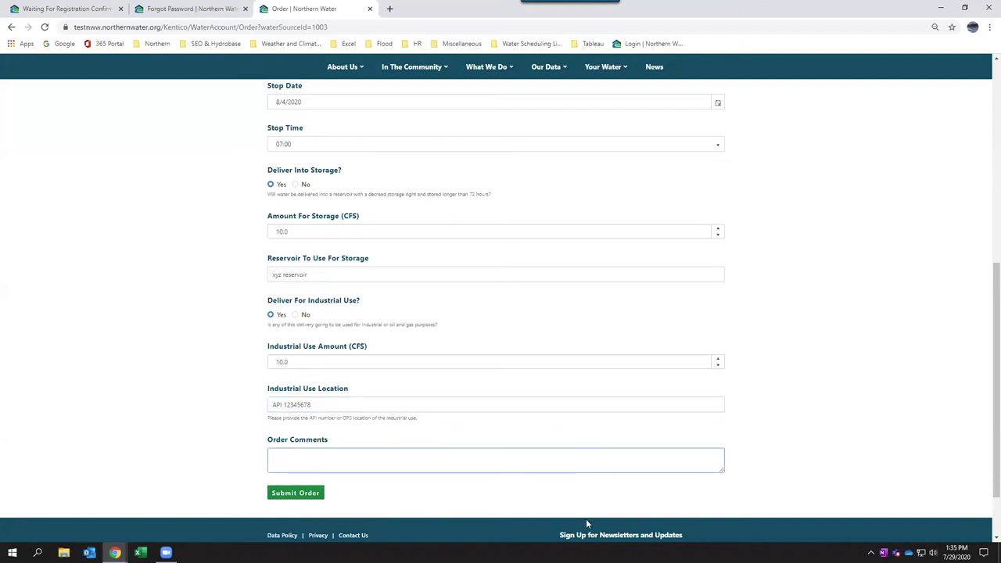
type("For")
type("Joe")
left_click(291, 496)
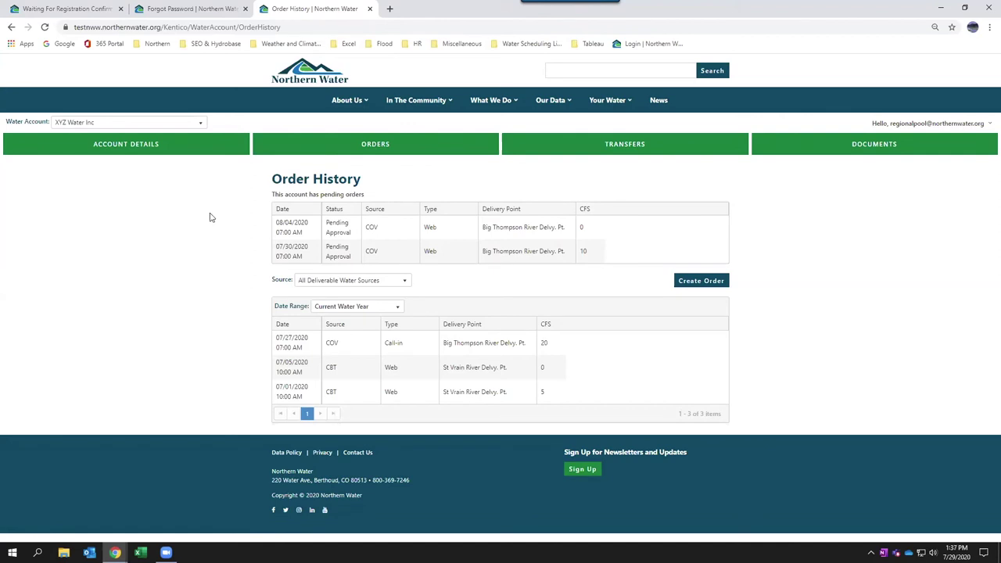
left_click(45, 28)
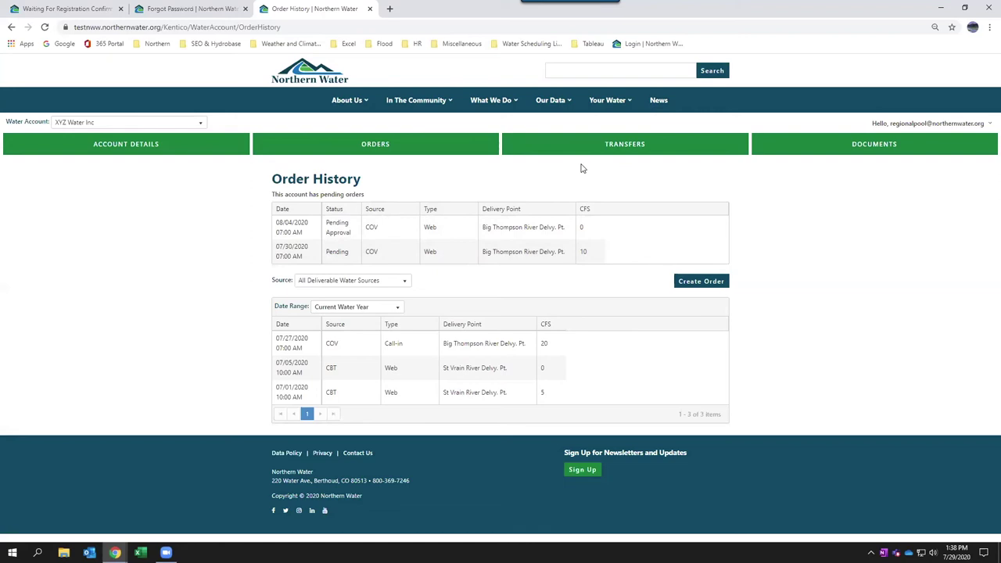
- Open the transfer history and check its source options, keeping All Transferable Water Sources
left_click(609, 156)
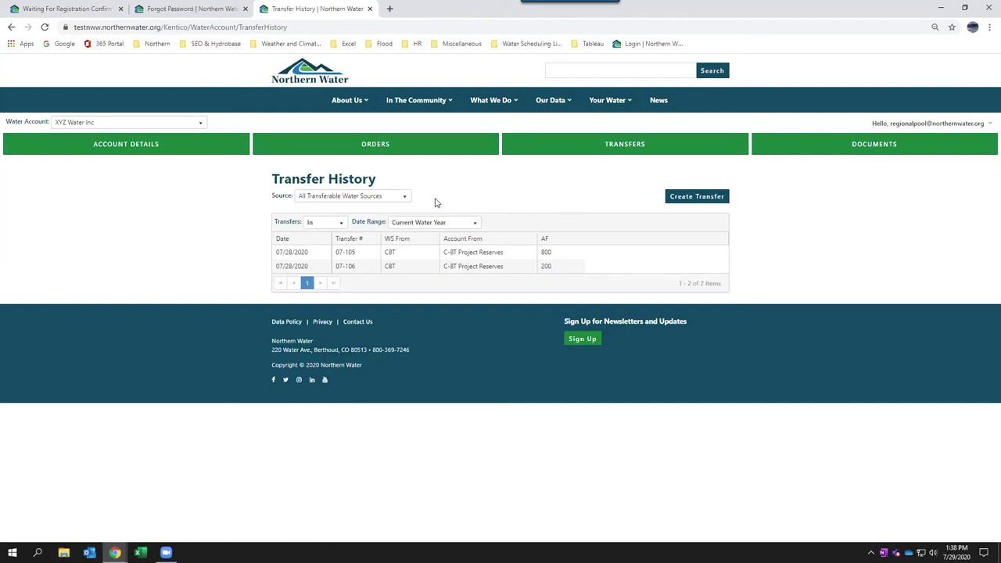
left_click(409, 200)
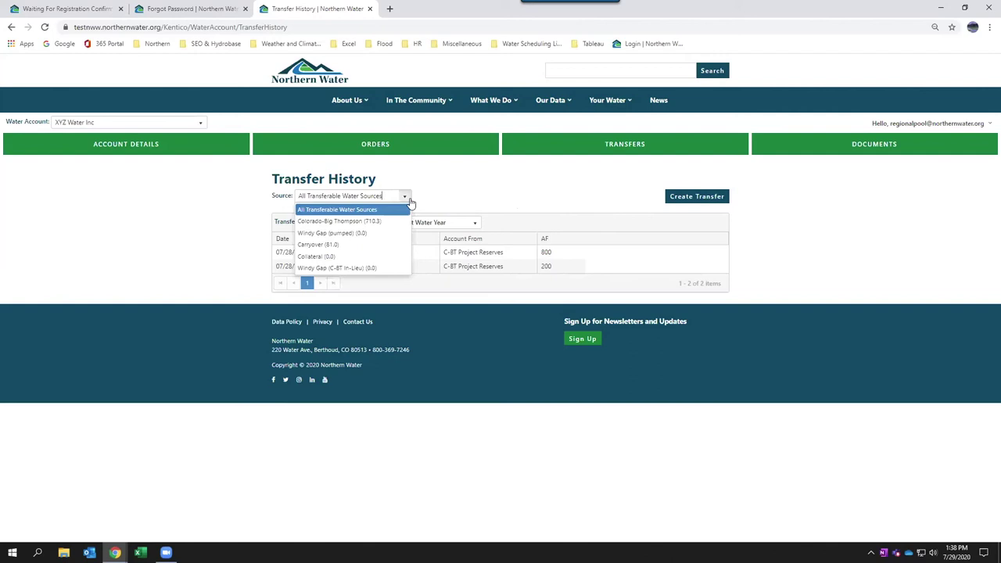
left_click(409, 202)
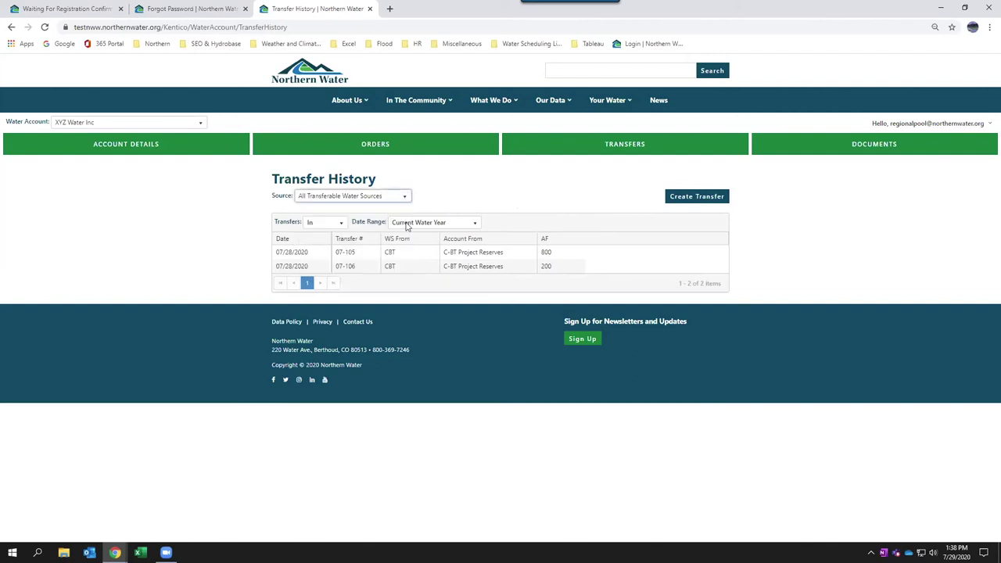
- View the outgoing transfers of the current water year, and return to the incoming ones
left_click(343, 225)
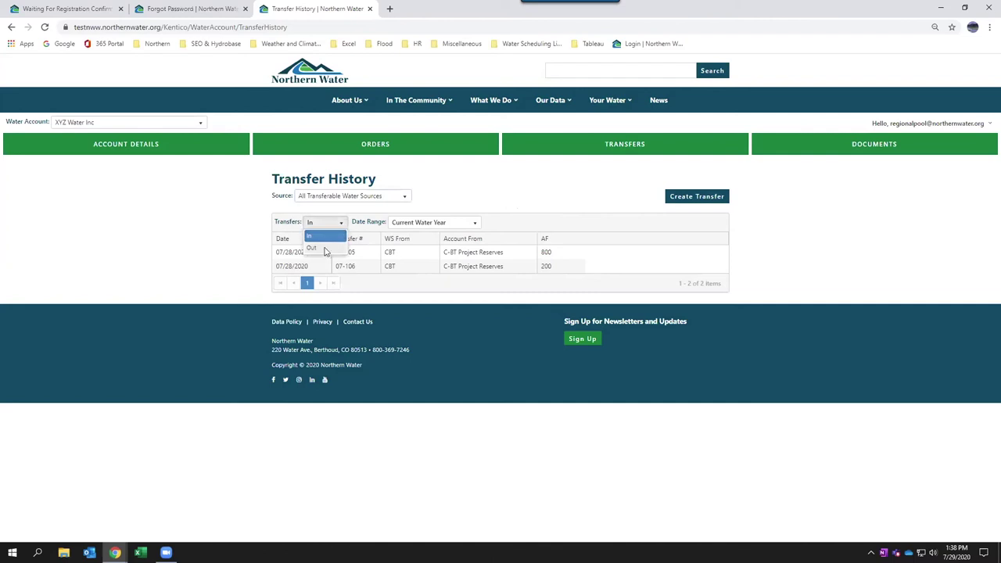
left_click(312, 248)
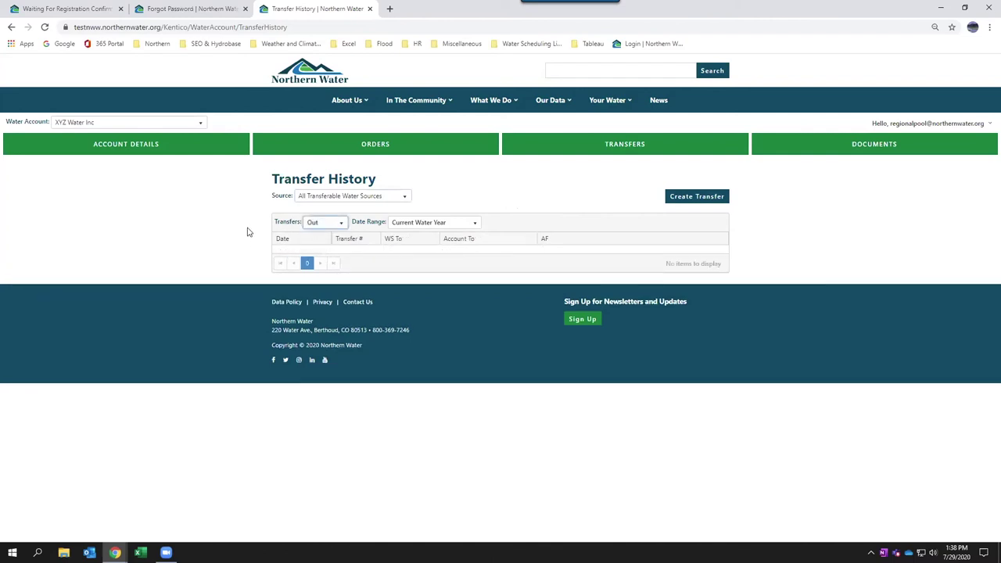
left_click(341, 226)
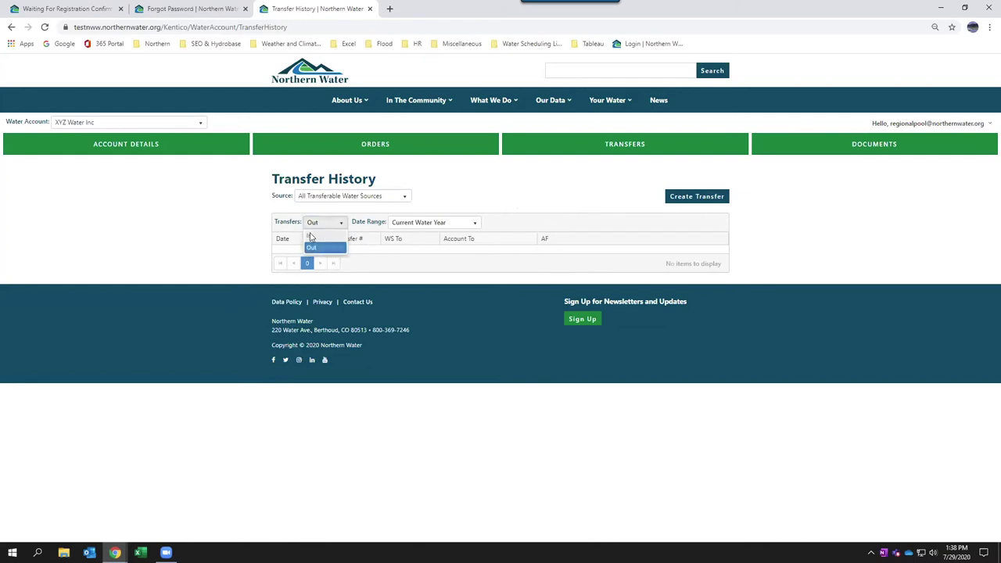
left_click(313, 237)
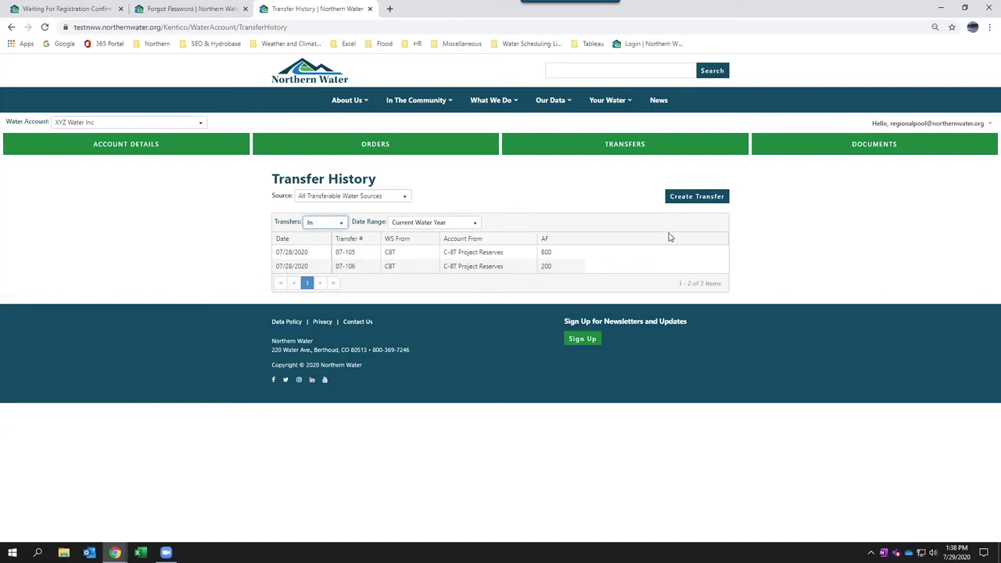
- Show the last water year's outgoing transfers, and start creating a new transfer
left_click(474, 225)
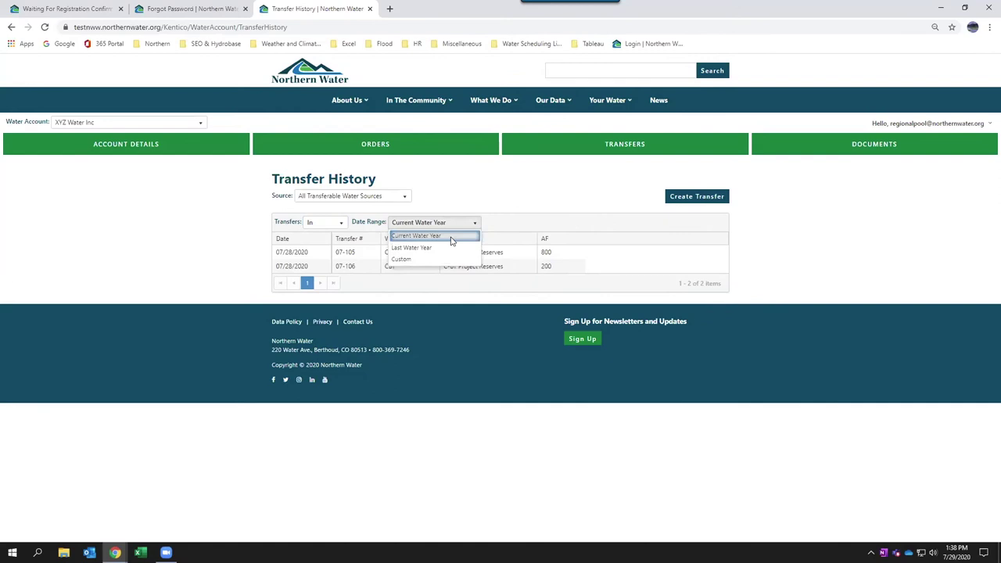
left_click(411, 247)
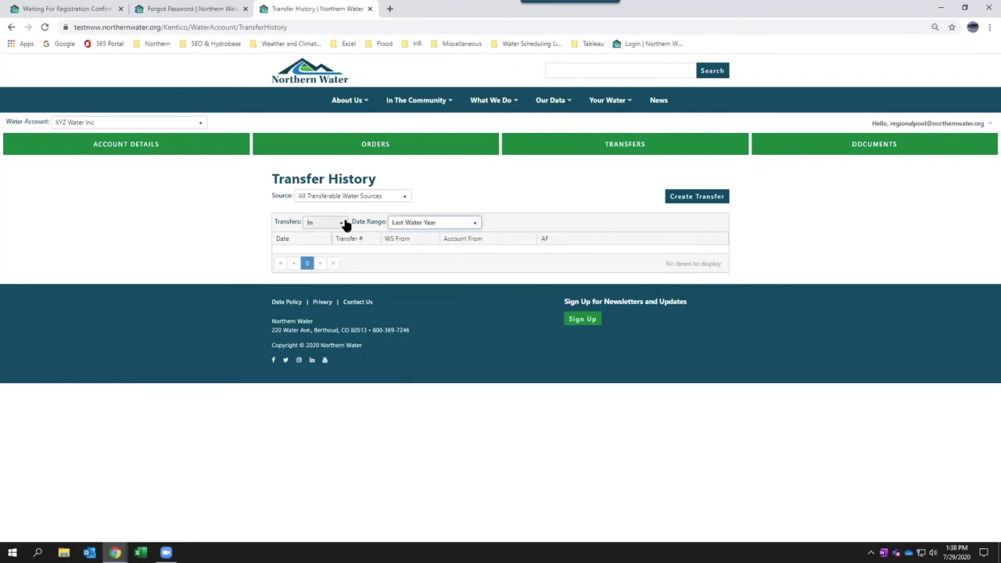
left_click(343, 225)
left_click(325, 249)
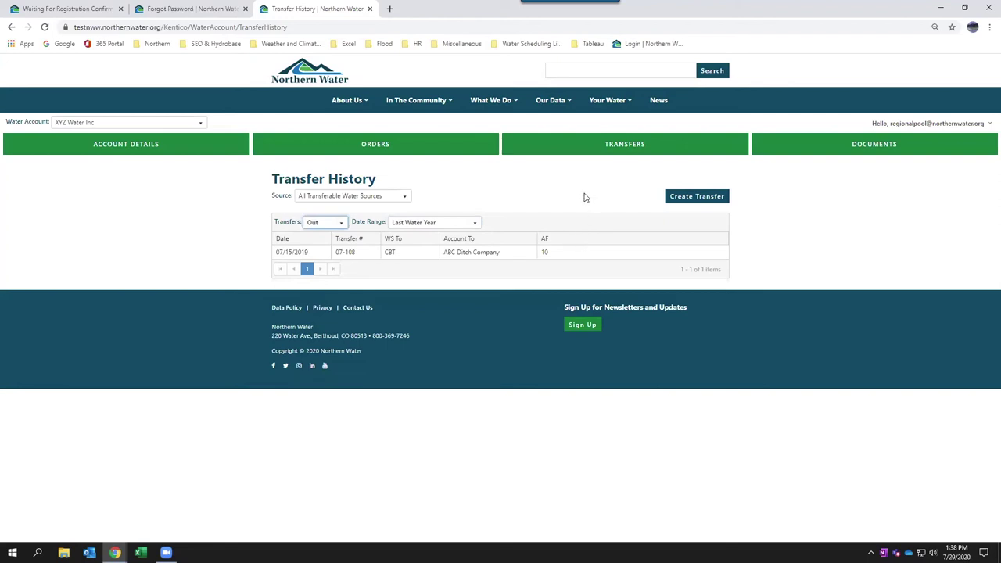
left_click(697, 197)
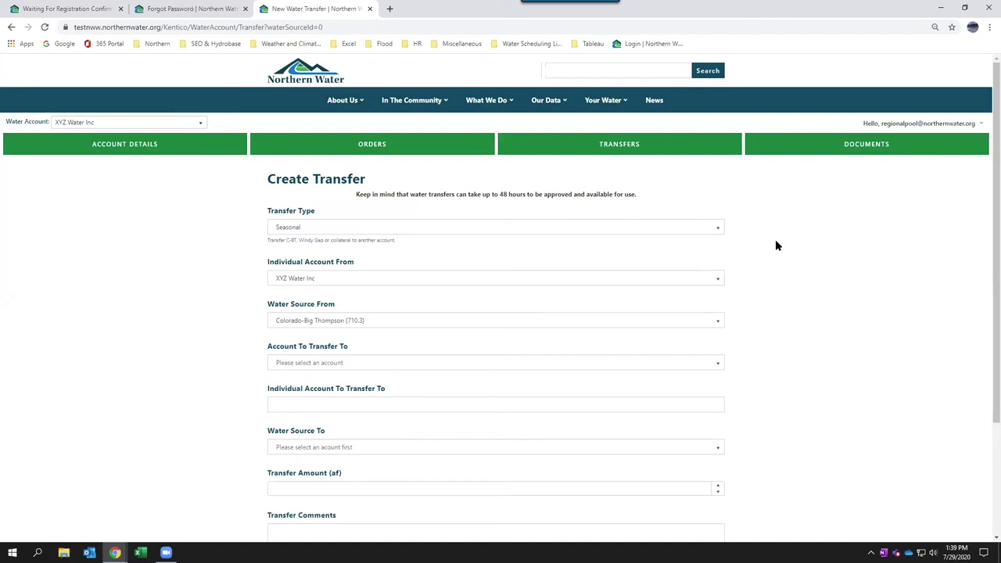
- Check the transfer types, keeping Seasonal, and choose ABC Ditch Company as the account to transfer to
left_click(719, 232)
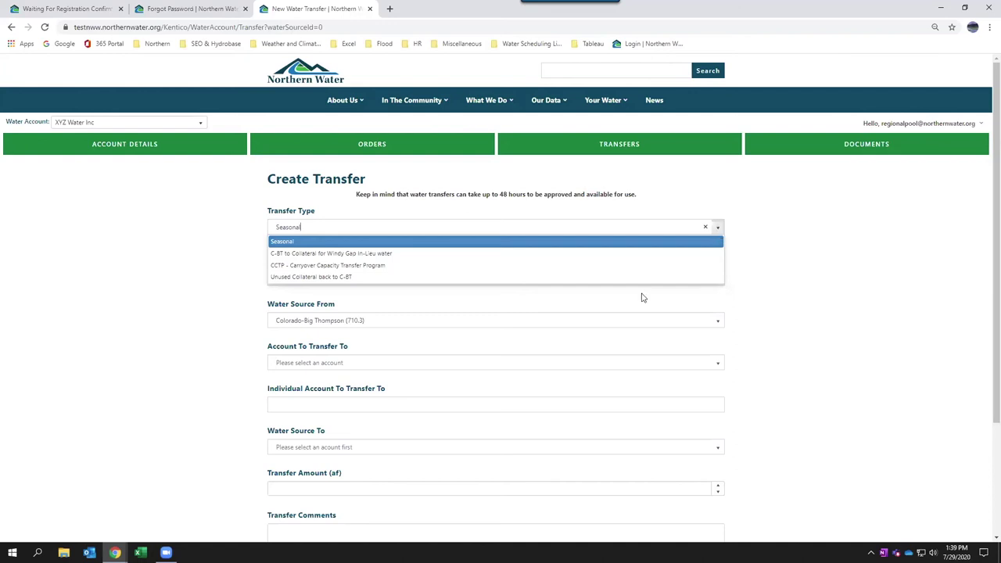
left_click(844, 274)
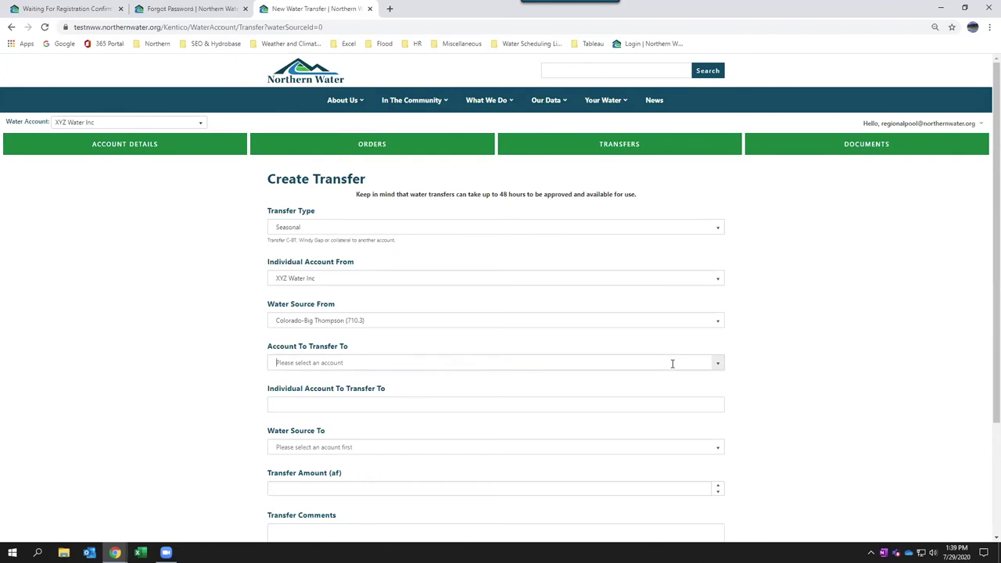
type("abc")
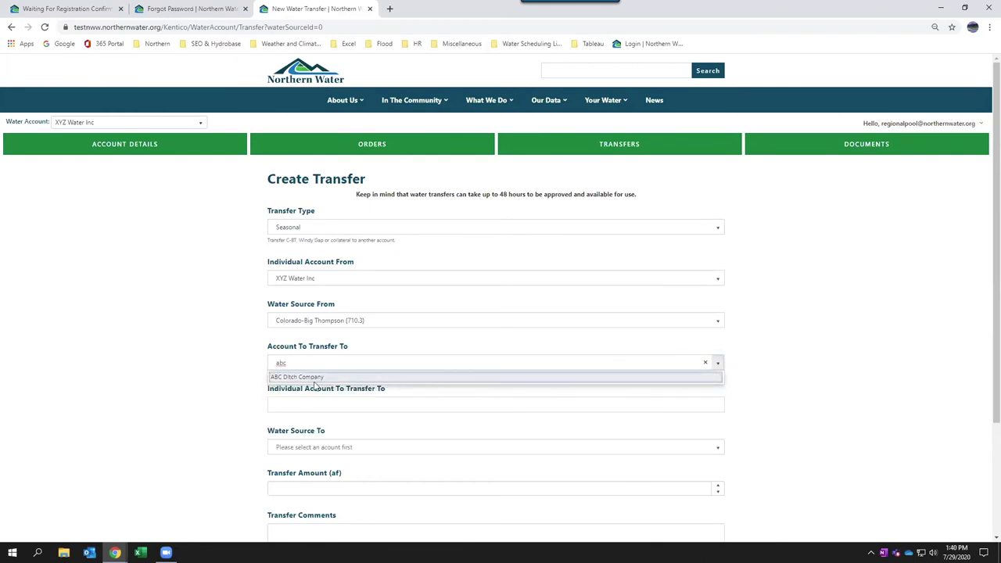
left_click(319, 378)
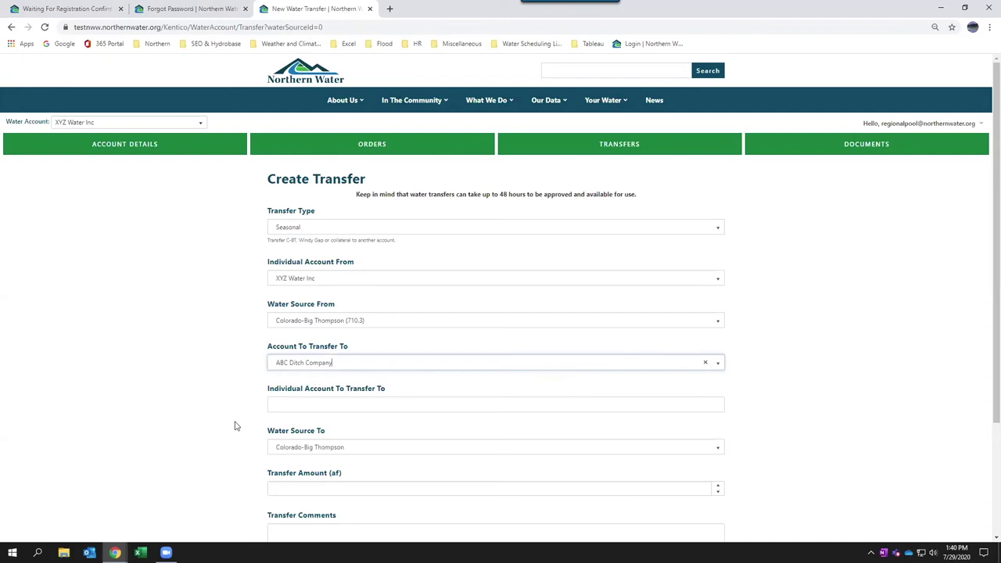
- Enter the recipient's name as the individual account to transfer to, keeping Colorado-Big Thompson as the destination water source
left_click(289, 405)
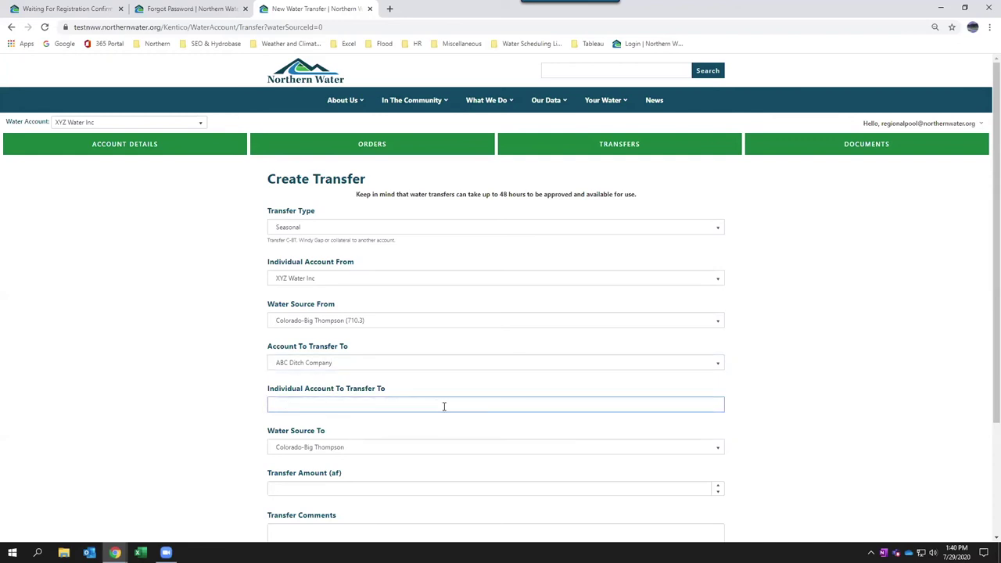
type("Farmer Joe")
left_click(361, 448)
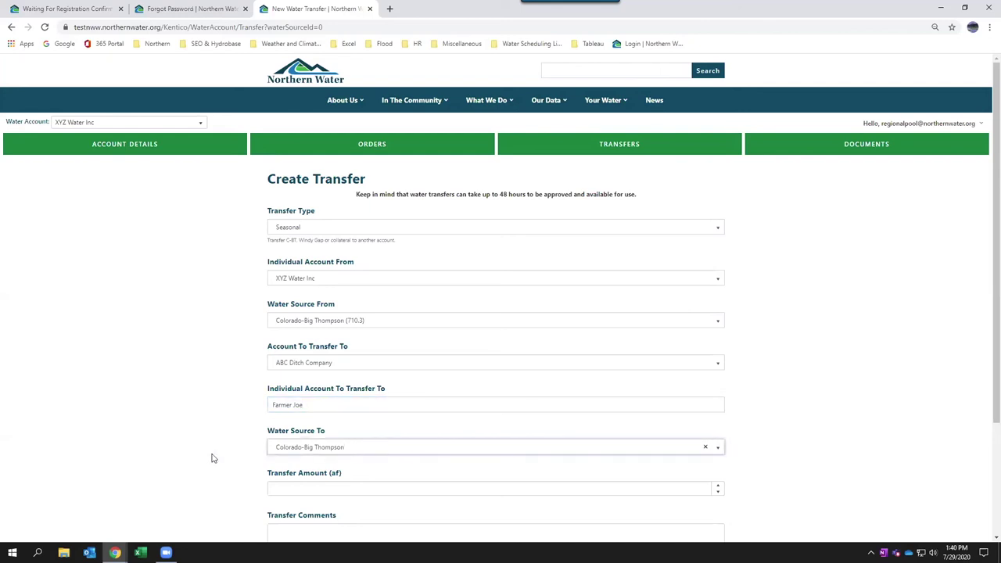
- Set the transfer amount to 50 af, add a comment naming the dairy it is for, and submit the transfer
scroll(211, 459, "down", 2)
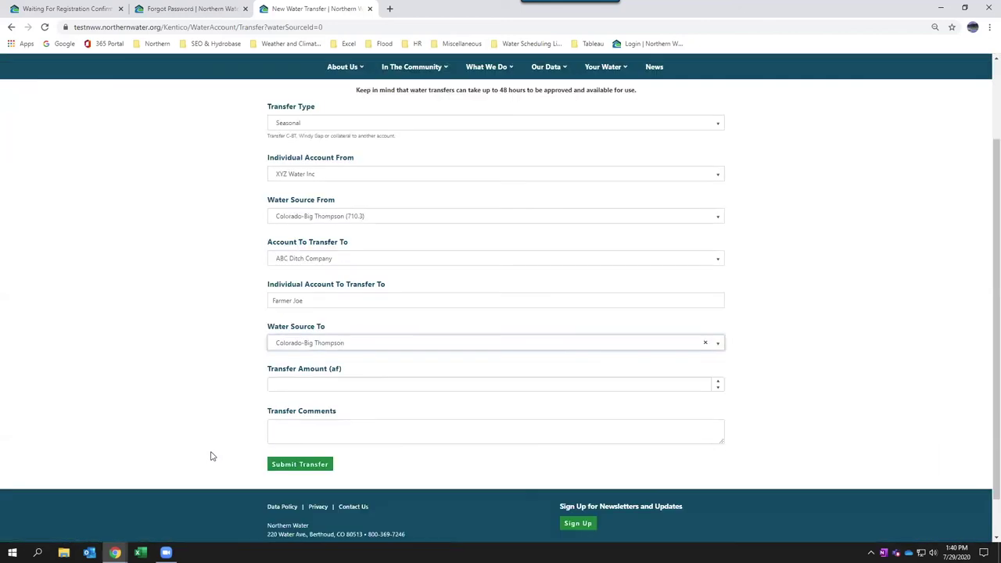
left_click(448, 384)
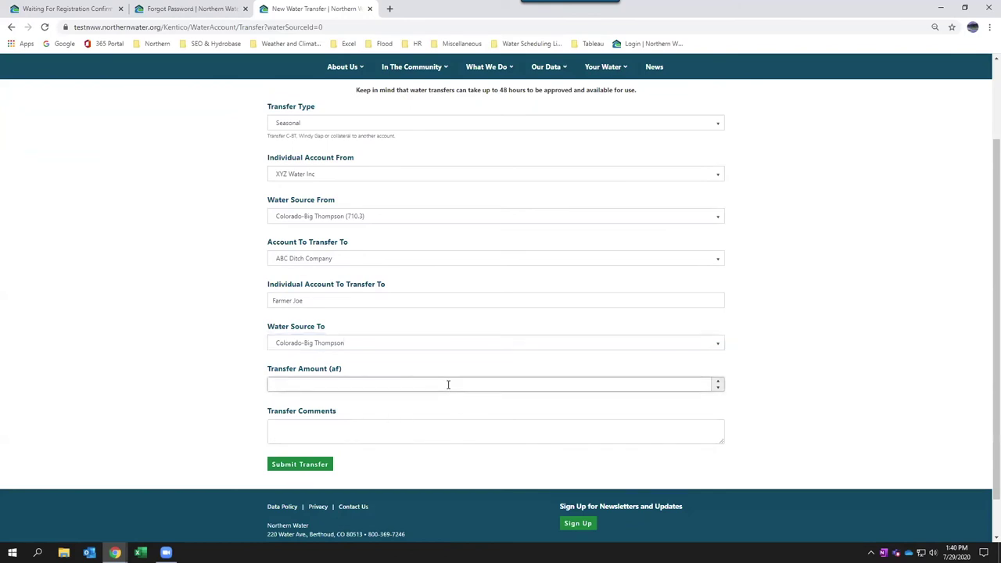
type("50")
left_click(404, 430)
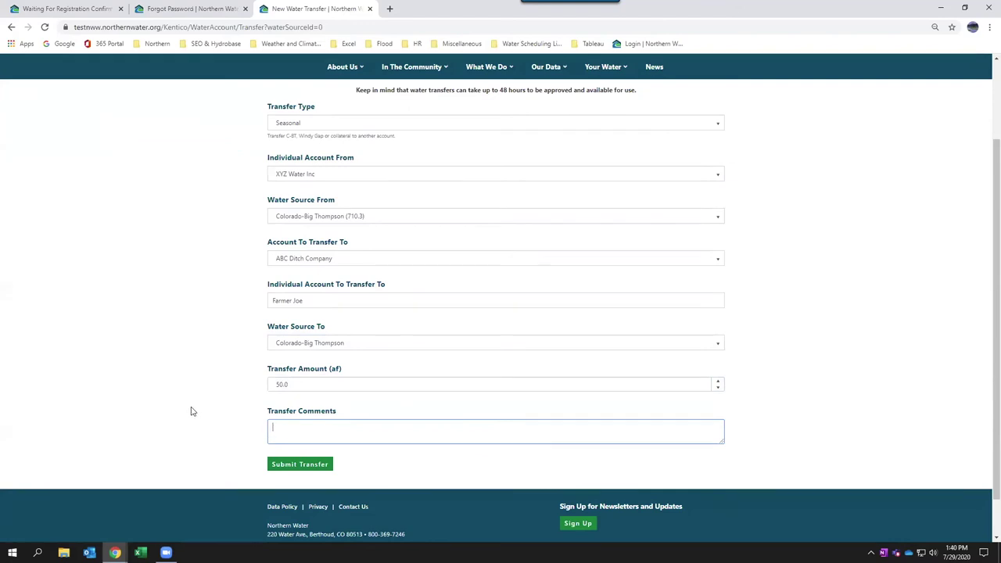
type("For Joe's dairy")
left_click(286, 467)
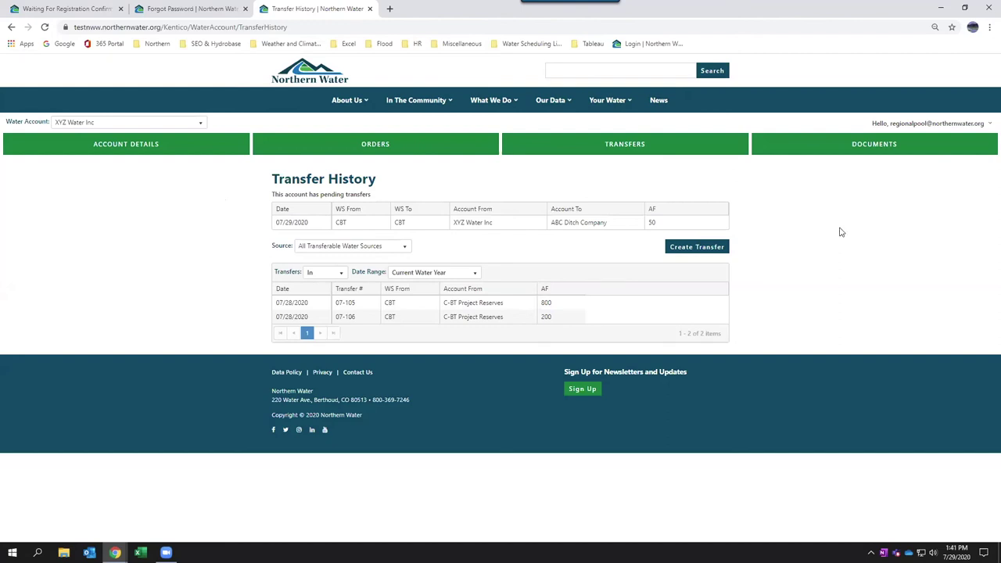
- Open the water account's documents, view the Contact List, and return to the documents page
left_click(859, 147)
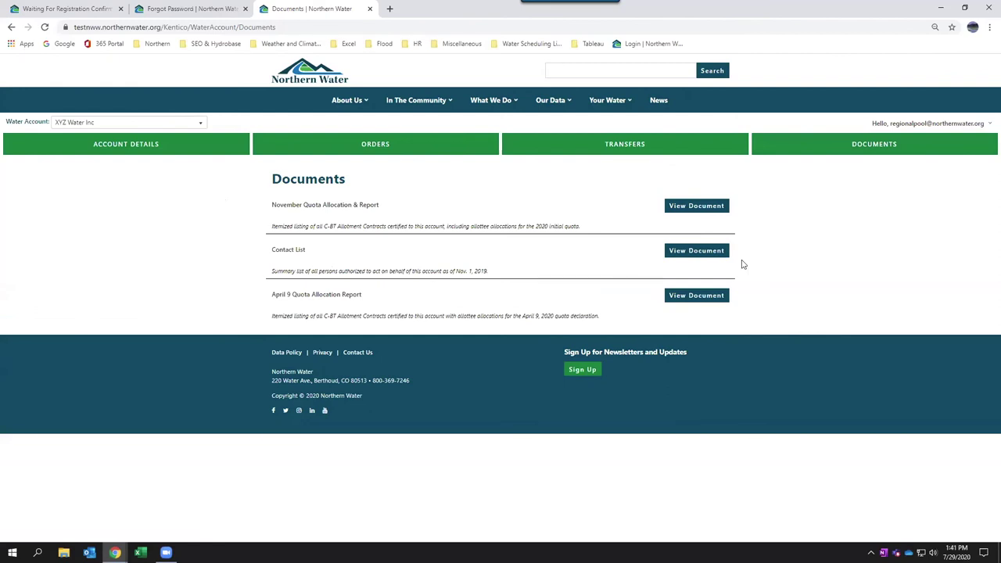
left_click(694, 254)
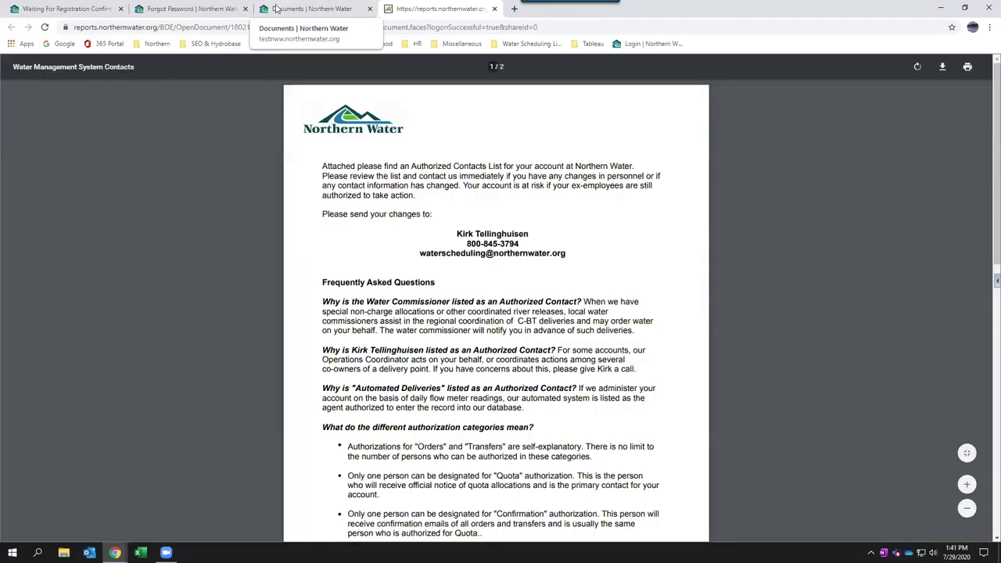
left_click(276, 9)
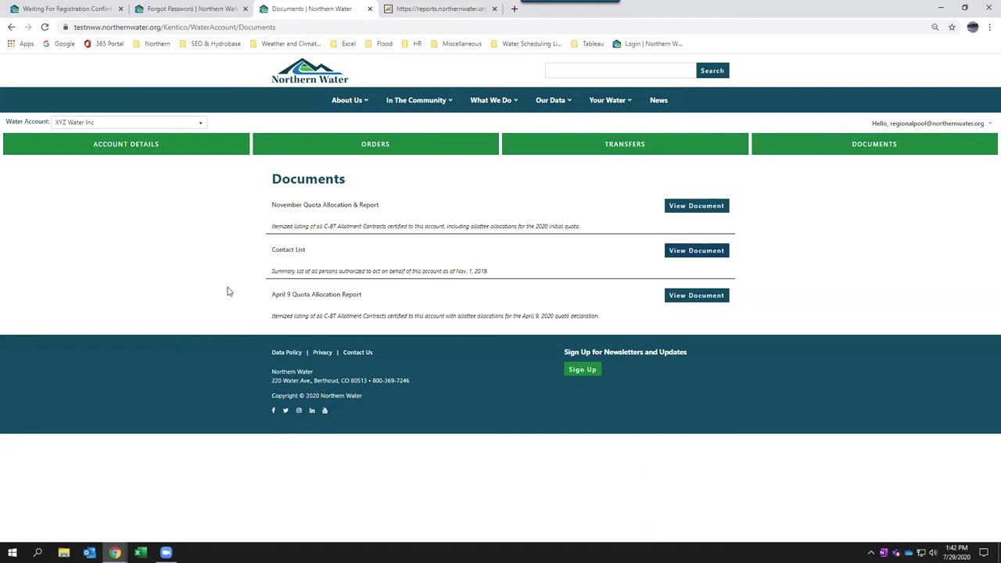
- Reopen the Contact List, review the XYZ Water Inc contacts and their authorizations on its second page, and close the browser
left_click(698, 254)
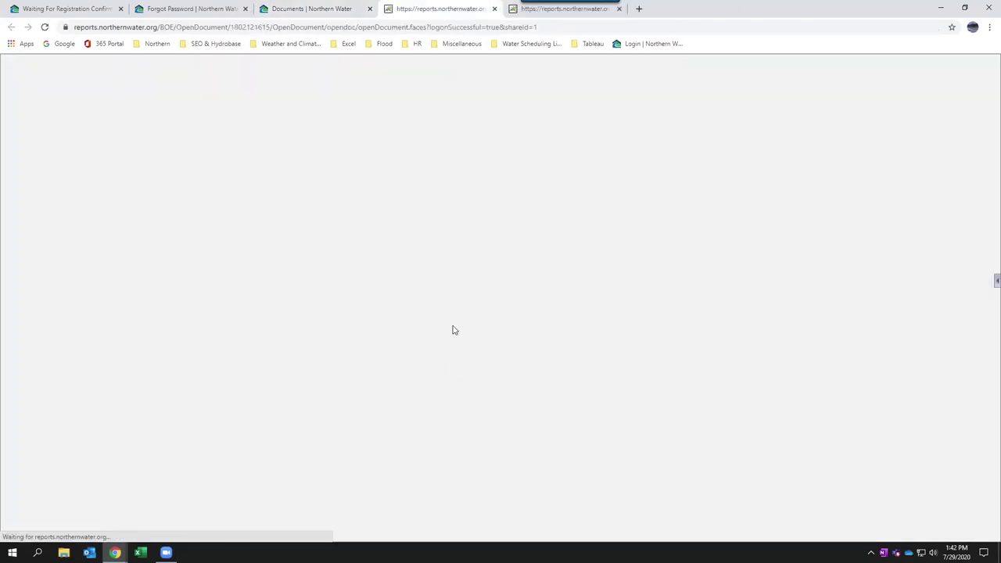
scroll(474, 323, "down", 8)
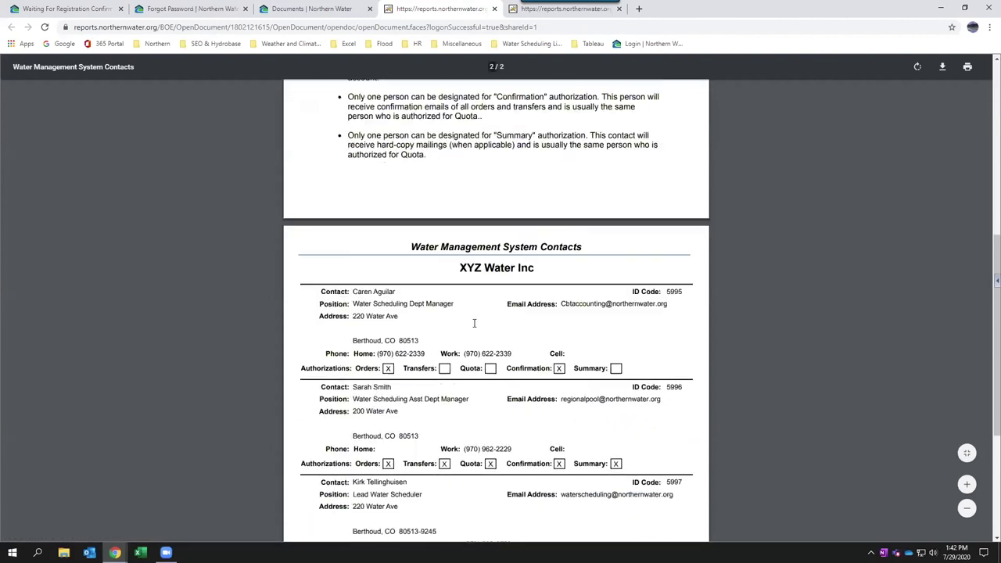
scroll(474, 324, "down", 3)
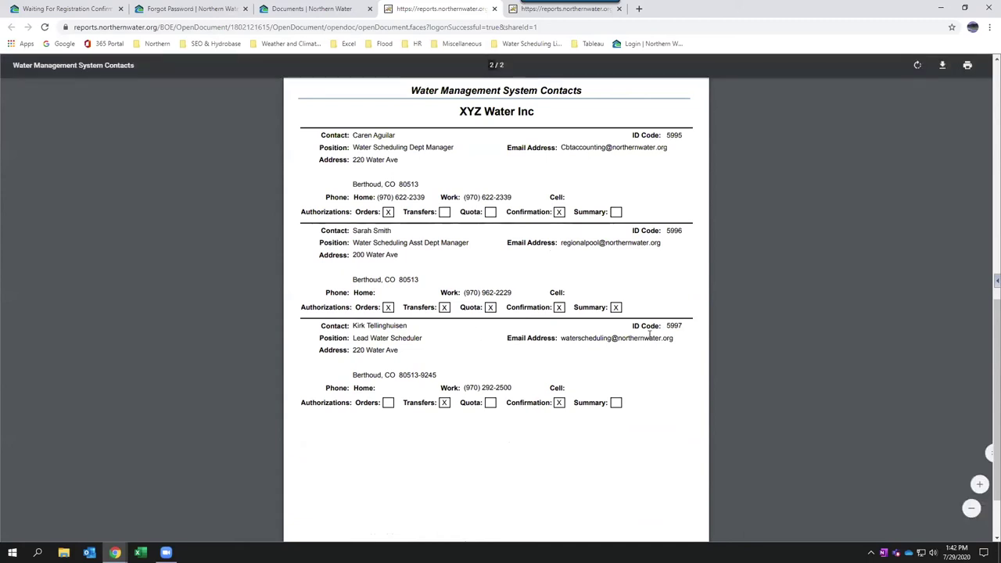
left_click(988, 11)
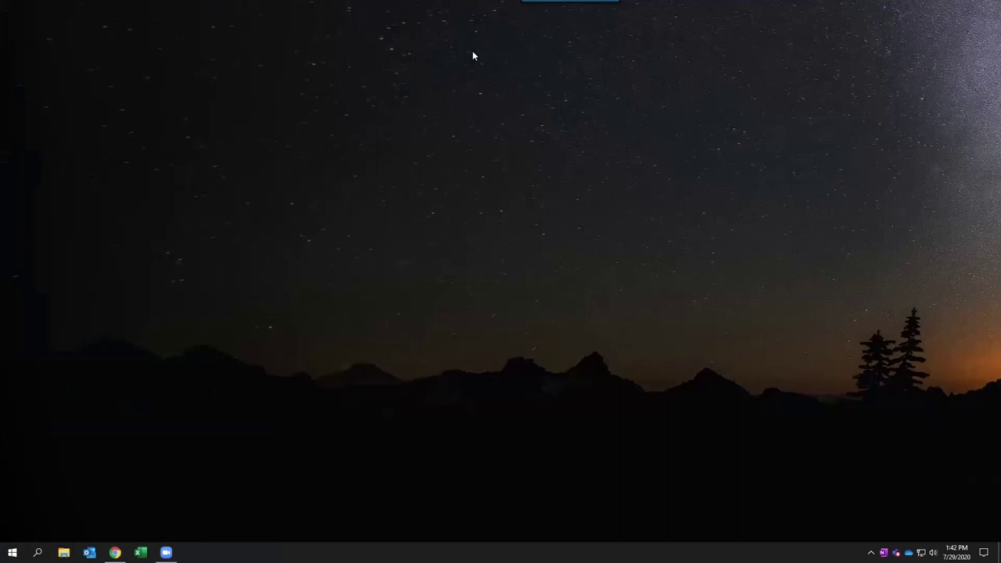